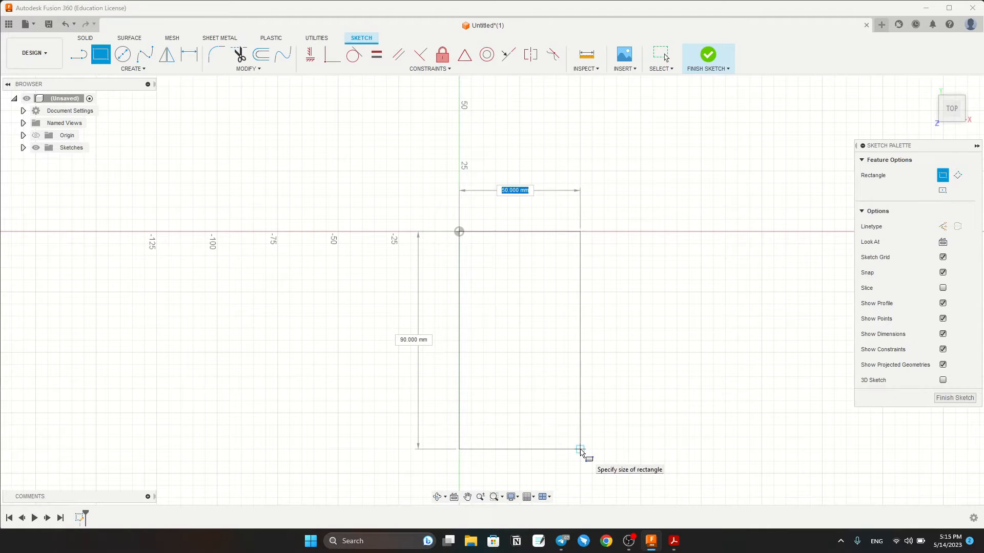
# Complete the rectangle from the origin at 120 mm wide and 100 mm high.
pyautogui.write('1')
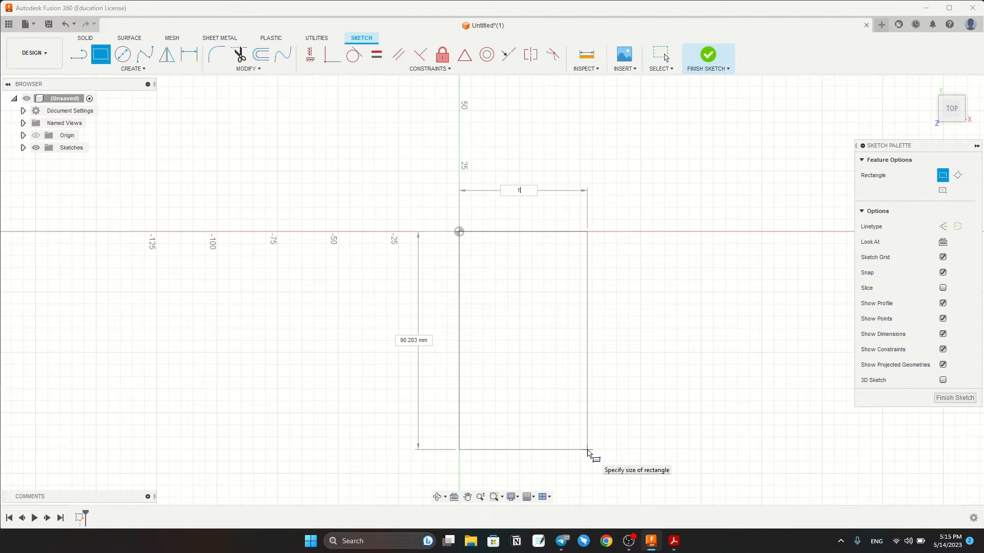
pyautogui.write('20')
pyautogui.press('Tab')
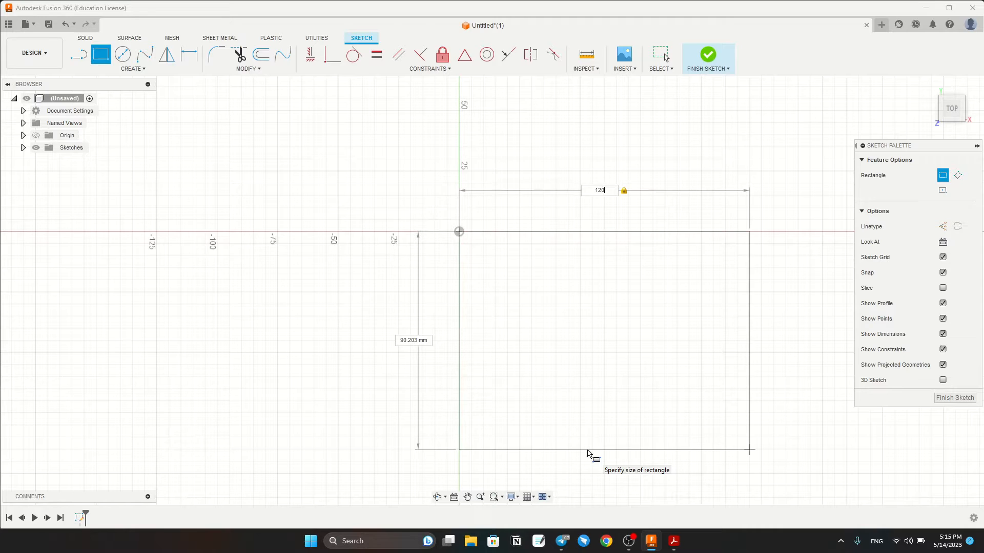
pyautogui.write('1')
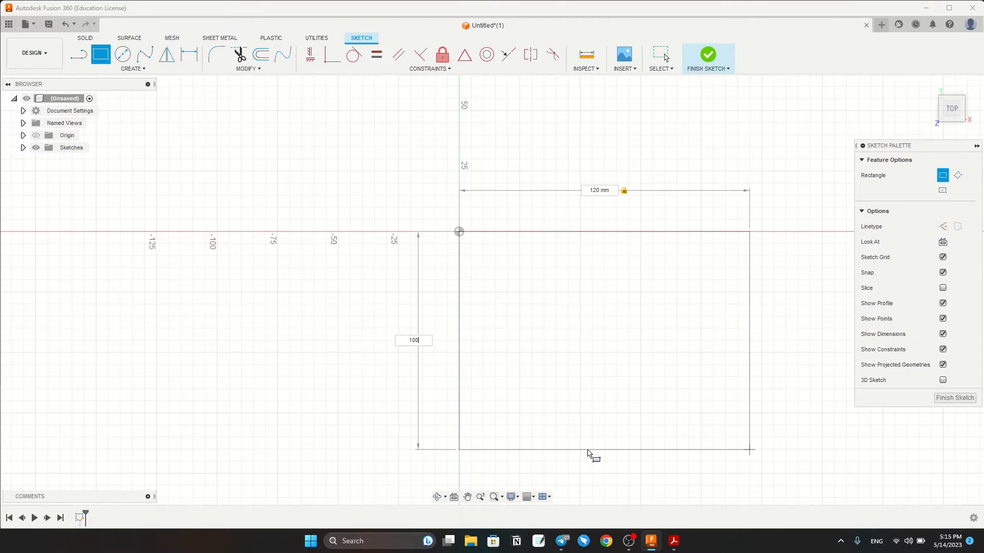
pyautogui.write('00')
pyautogui.press('Tab')
pyautogui.press('Return')
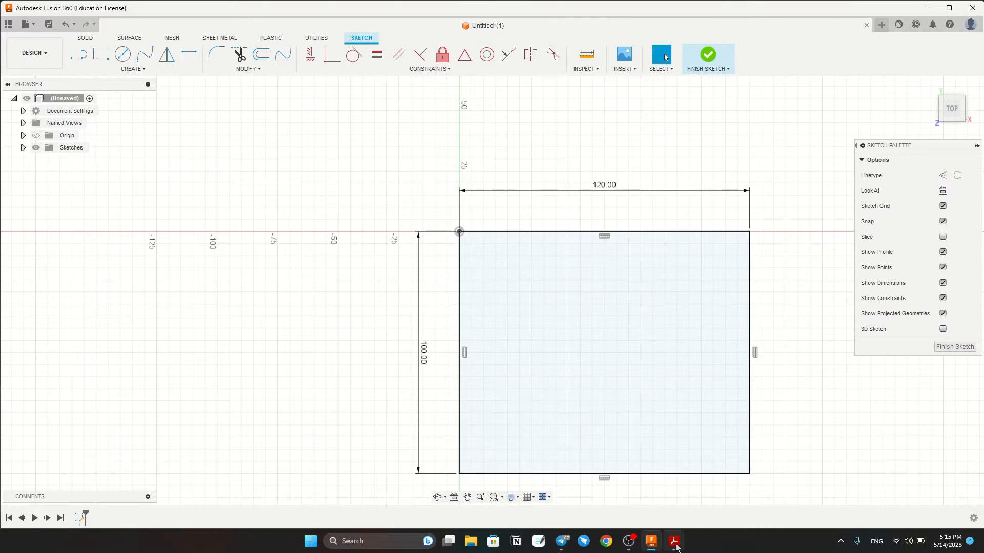
# Rotate the top view of the sketch a quarter turn so the rectangle's 120 mm side runs vertically, as in the PDF drawing.
pyautogui.click(675, 547)
pyautogui.click(677, 548)
pyautogui.click(675, 548)
pyautogui.click(675, 547)
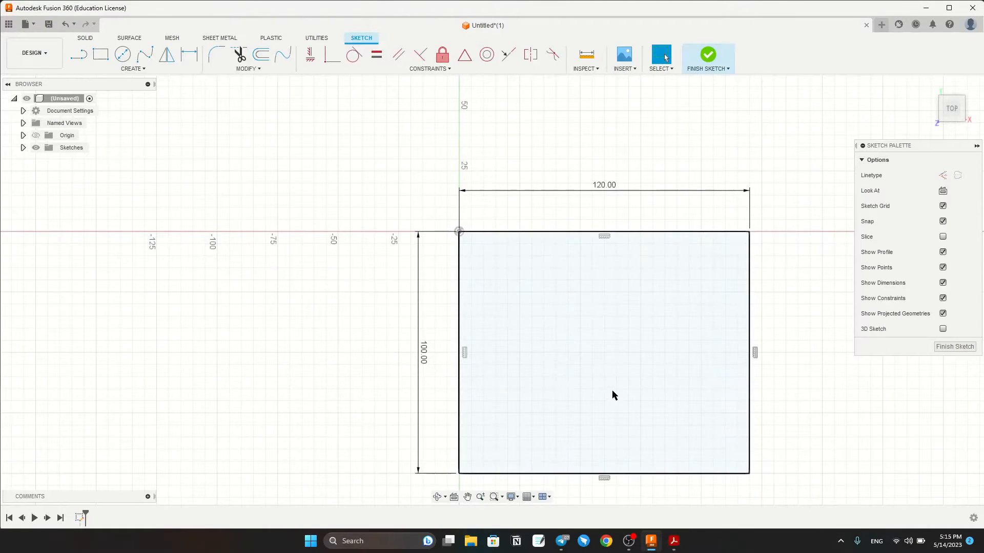
pyautogui.moveTo(612, 391); pyautogui.dragTo(611, 360, button='middle')
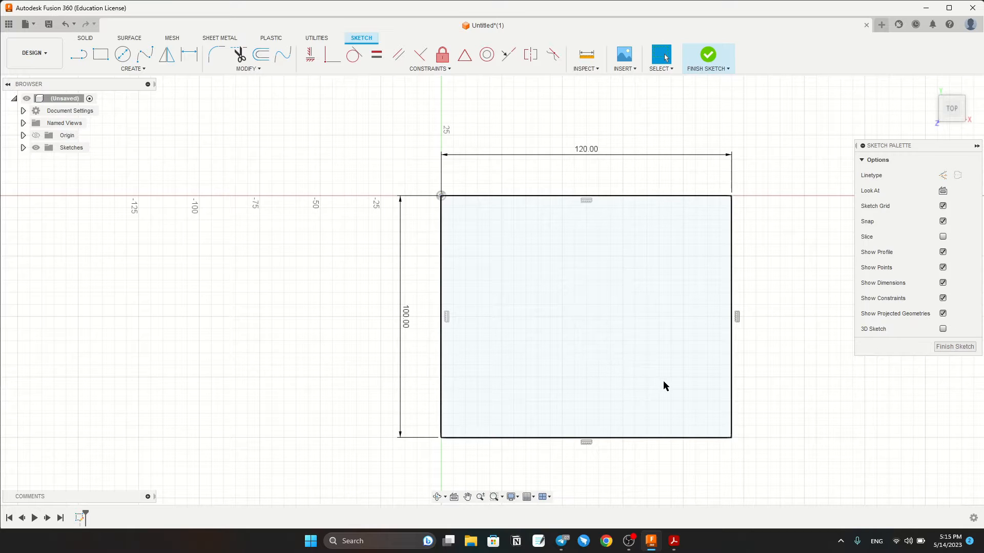
pyautogui.click(965, 83)
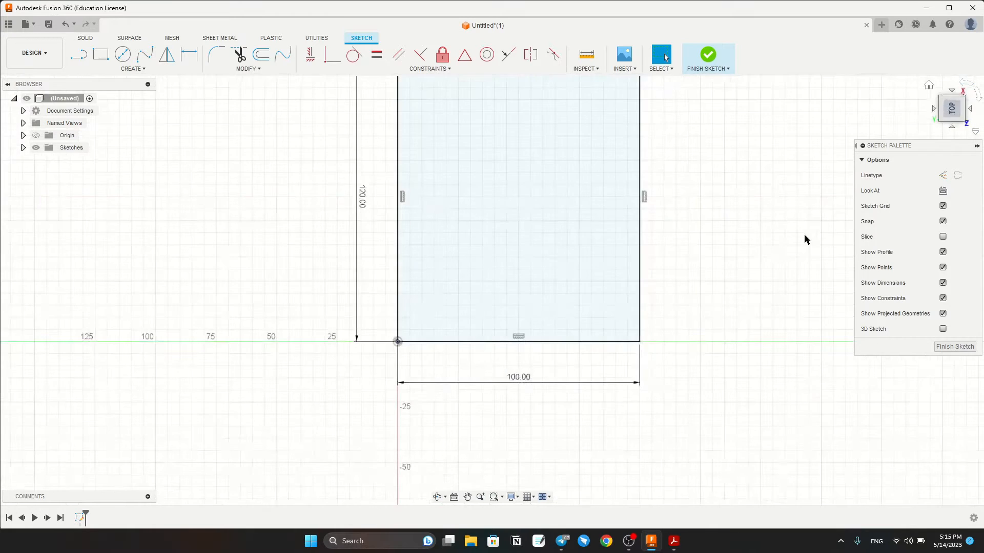
# Switch to Adobe Acrobat and examine the corner and slot radii in the exercise drawing.
pyautogui.click(675, 542)
pyautogui.doubleClick(676, 544)
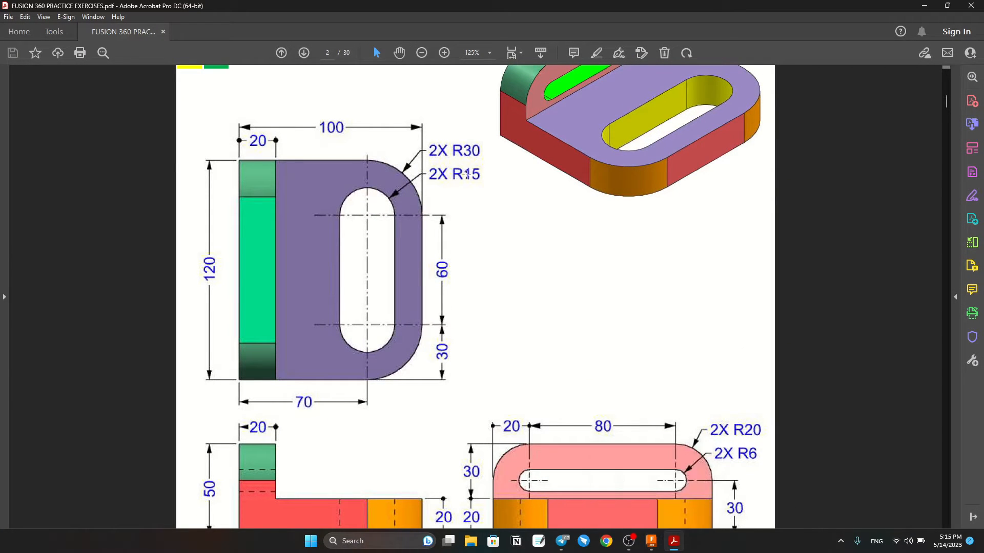
pyautogui.moveTo(452, 134); pyautogui.dragTo(494, 192)
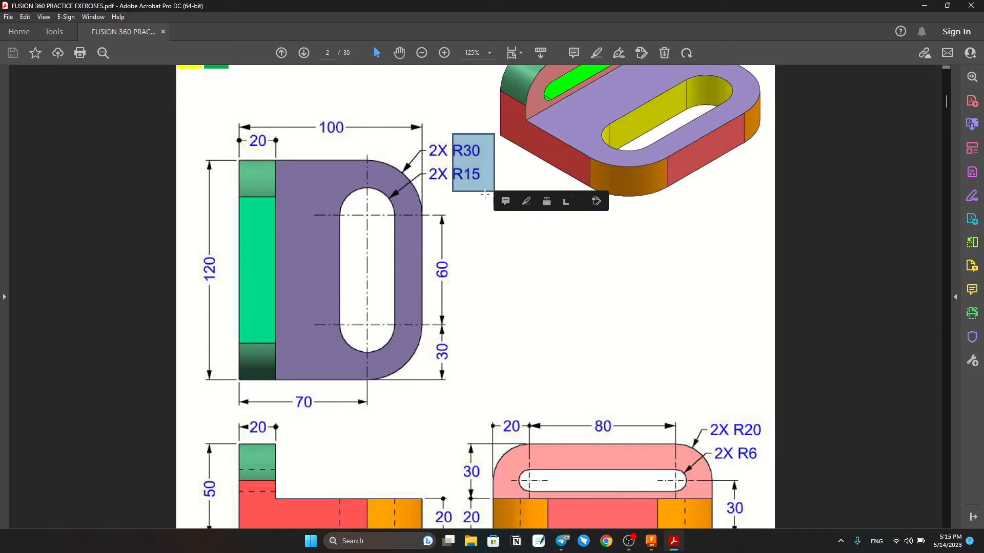
pyautogui.click(472, 206)
pyautogui.click(683, 470)
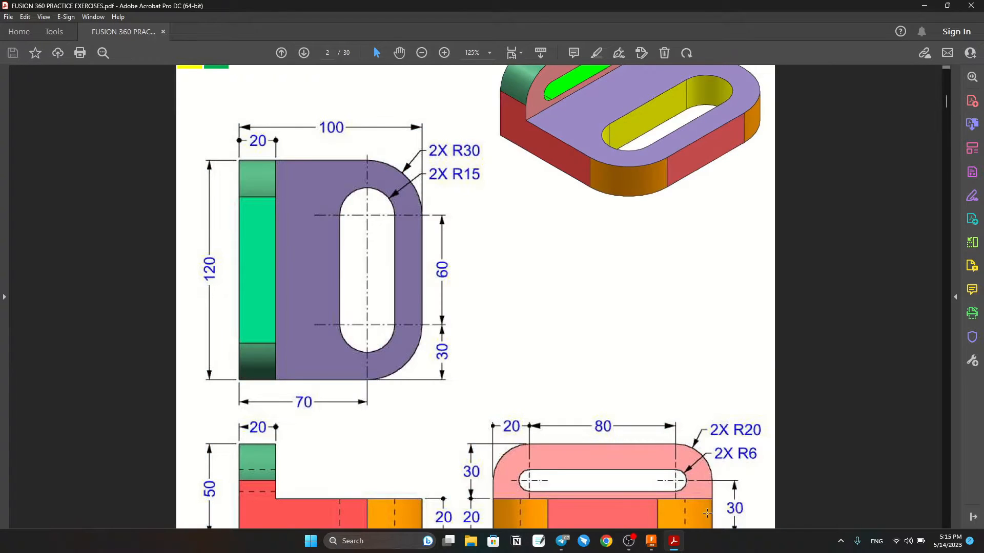
# Switch back to Fusion 360 and draw a 30 mm diameter circle in the upper-right area of the rectangle.
pyautogui.click(651, 541)
pyautogui.click(123, 54)
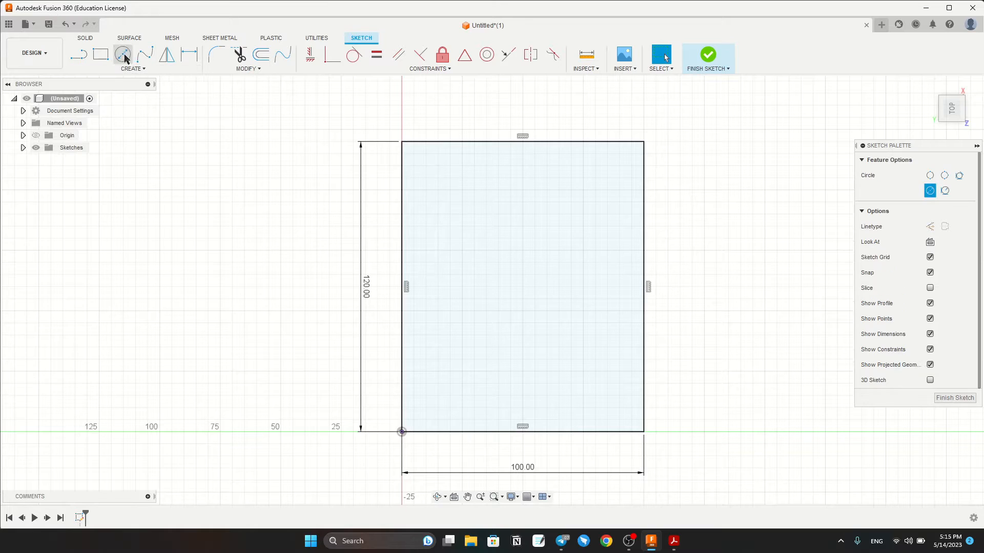
pyautogui.click(571, 189)
pyautogui.write('30')
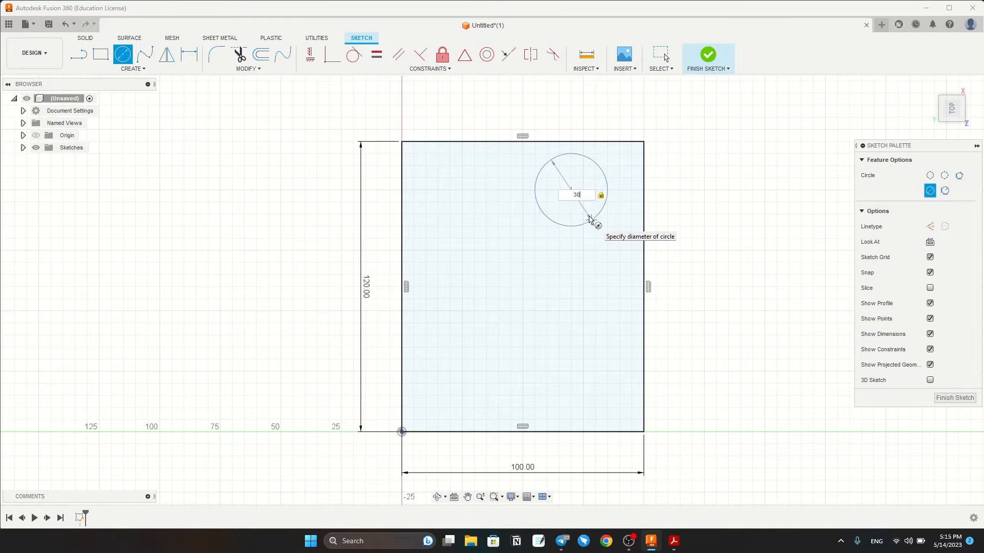
pyautogui.press('Return')
# Check the slot's position in the PDF drawing and dimension the circle's centre 30 mm from the rectangle's upper edge.
pyautogui.click(674, 542)
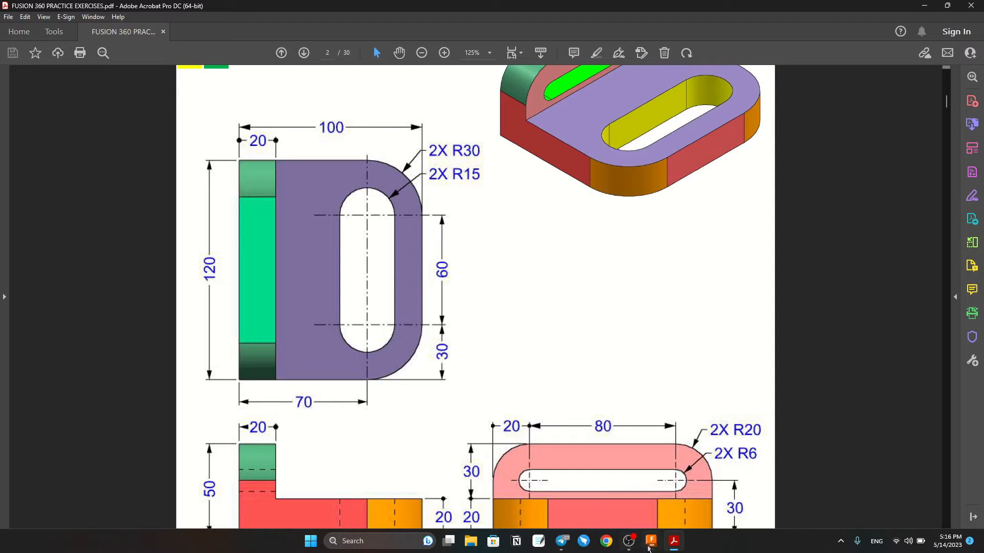
pyautogui.click(650, 545)
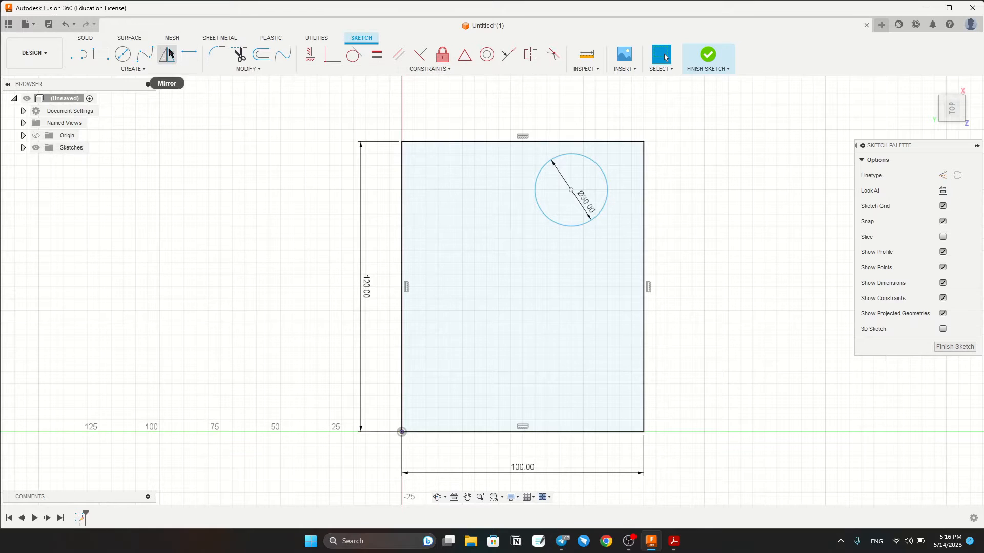
pyautogui.click(189, 54)
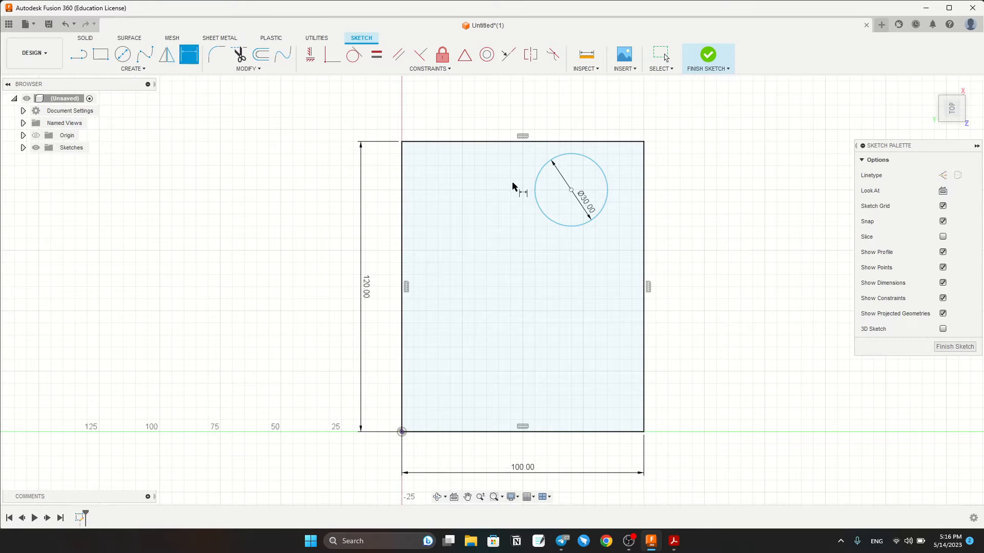
pyautogui.click(573, 192)
pyautogui.click(574, 142)
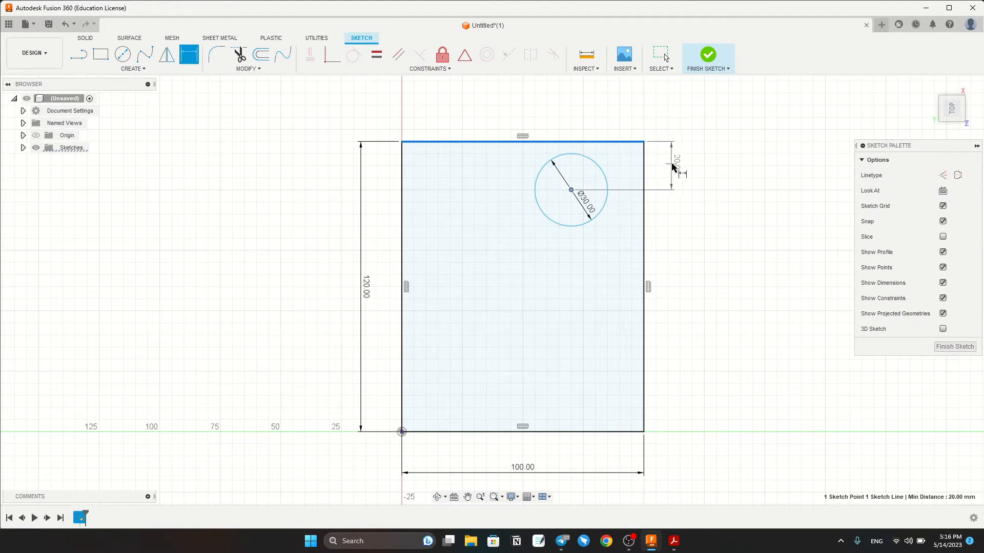
pyautogui.click(680, 162)
pyautogui.write('30')
pyautogui.press('Return')
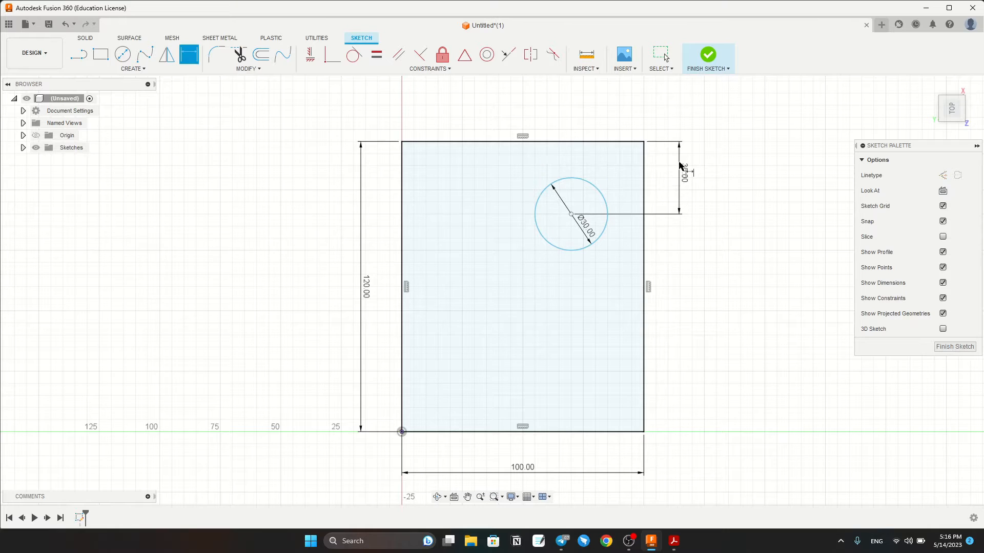
# Check the horizontal offset in the PDF drawing and dimension the circle's centre 70 mm from the rectangle's left edge.
pyautogui.click(666, 538)
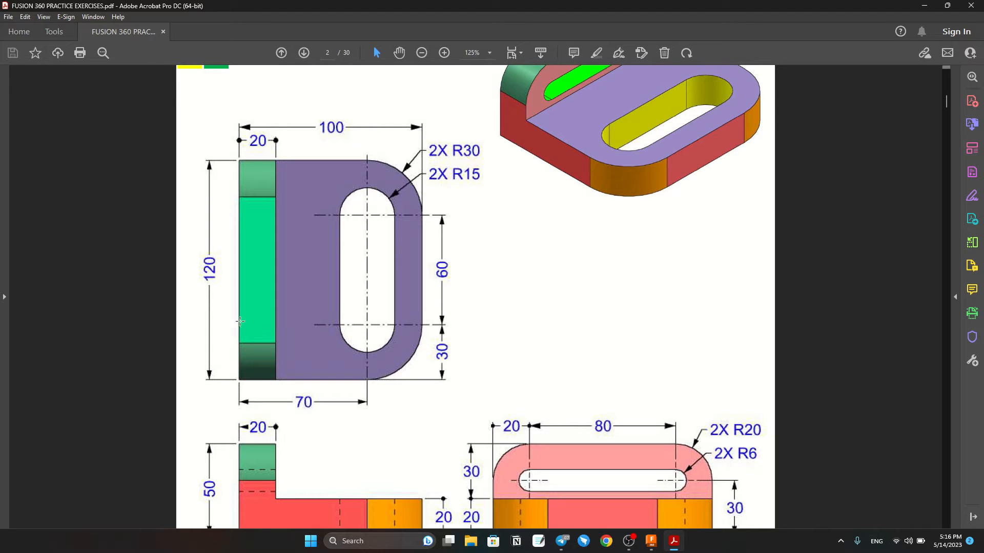
pyautogui.click(648, 543)
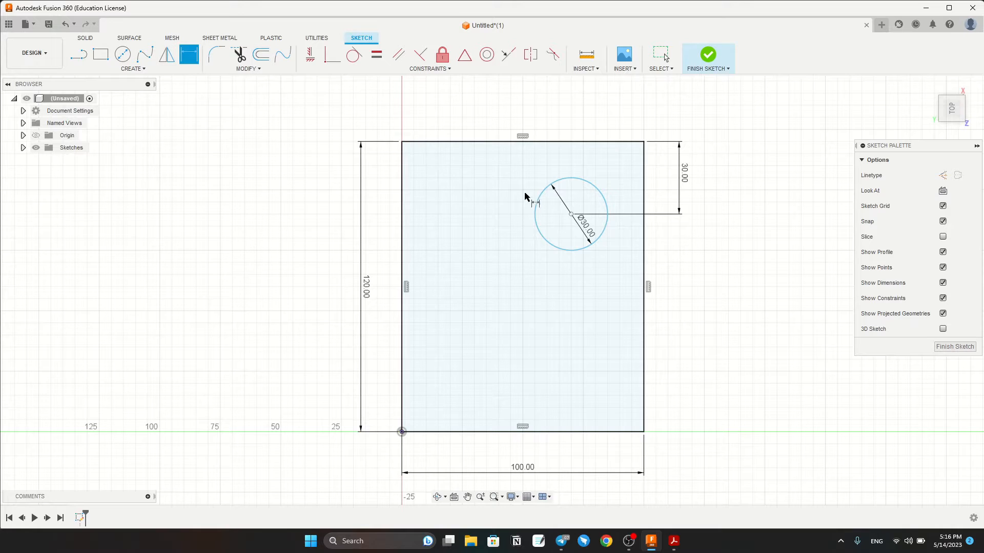
pyautogui.click(571, 214)
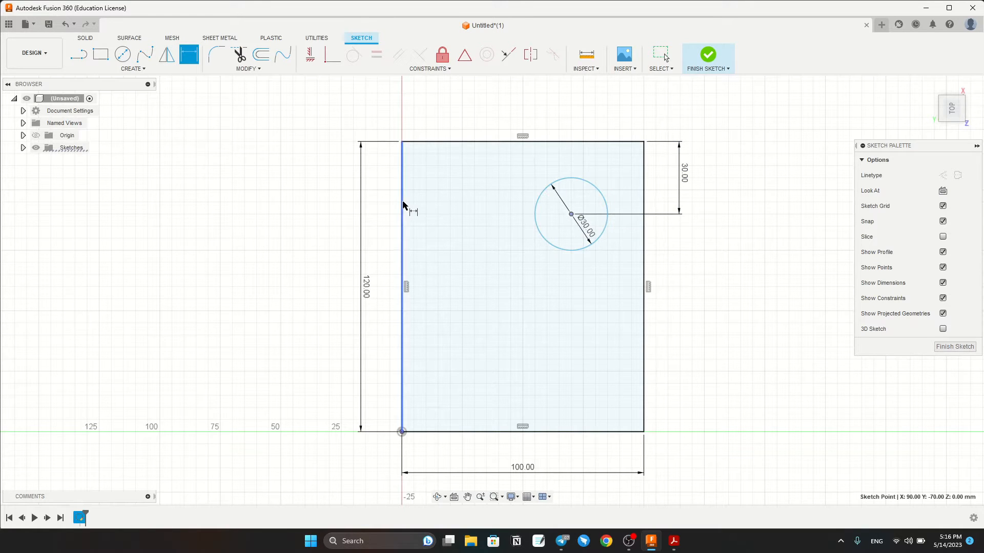
pyautogui.click(402, 205)
pyautogui.click(481, 102)
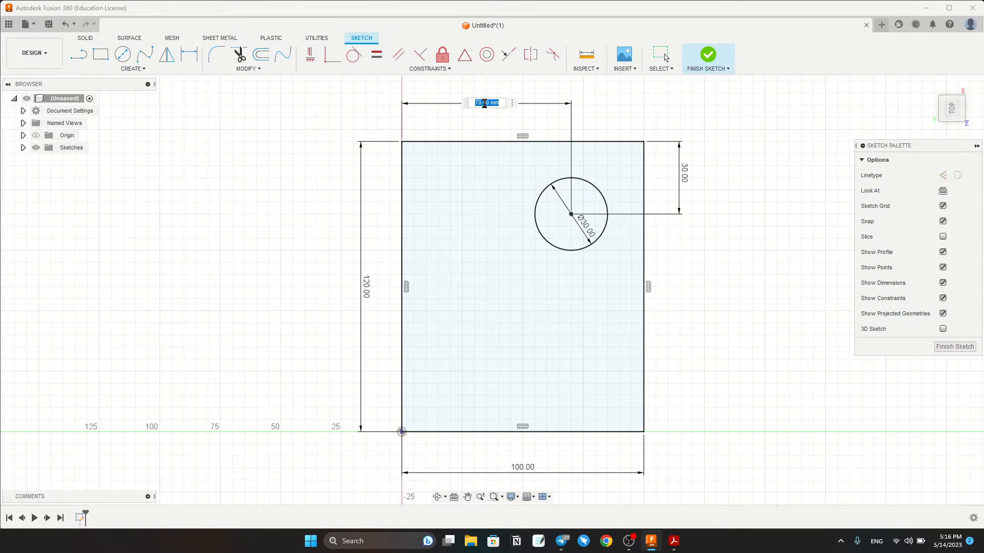
pyautogui.press('Return')
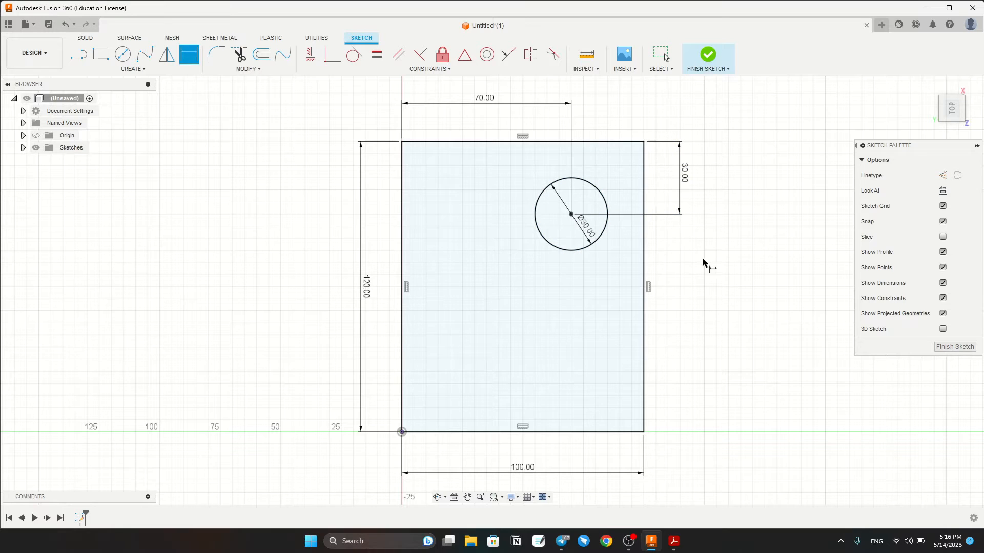
# Draw a horizontal line across the rectangle between the midpoints of its left and right edges.
pyautogui.click(79, 54)
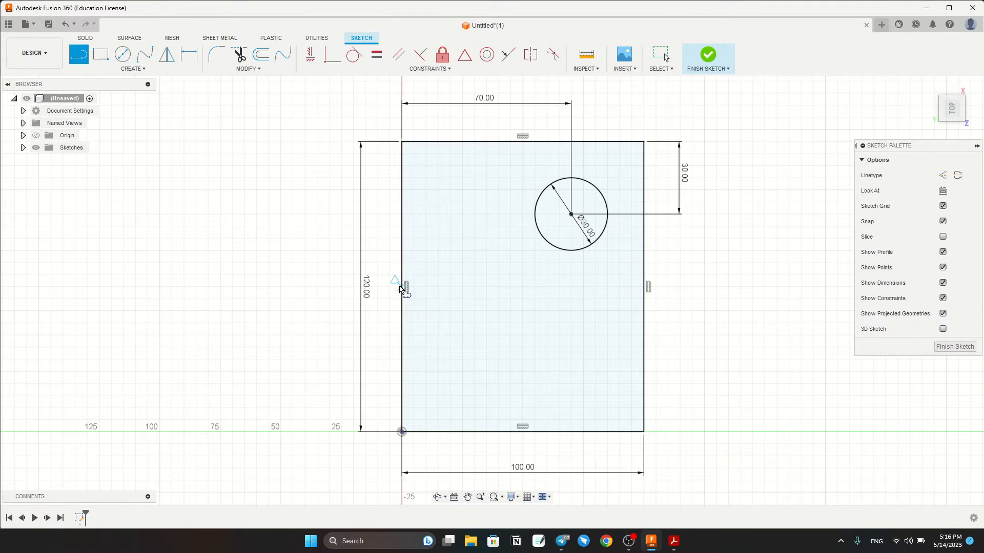
pyautogui.click(401, 286)
pyautogui.click(644, 286)
# Draw two vertical lines tangent to the circle's left and right sides, ending on the horizontal midline.
pyautogui.click(534, 214)
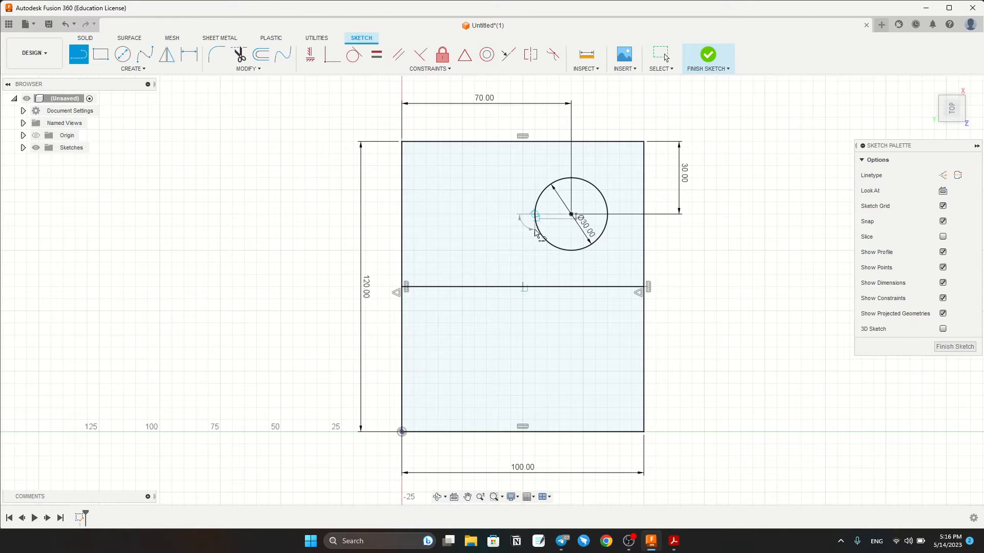
pyautogui.click(534, 287)
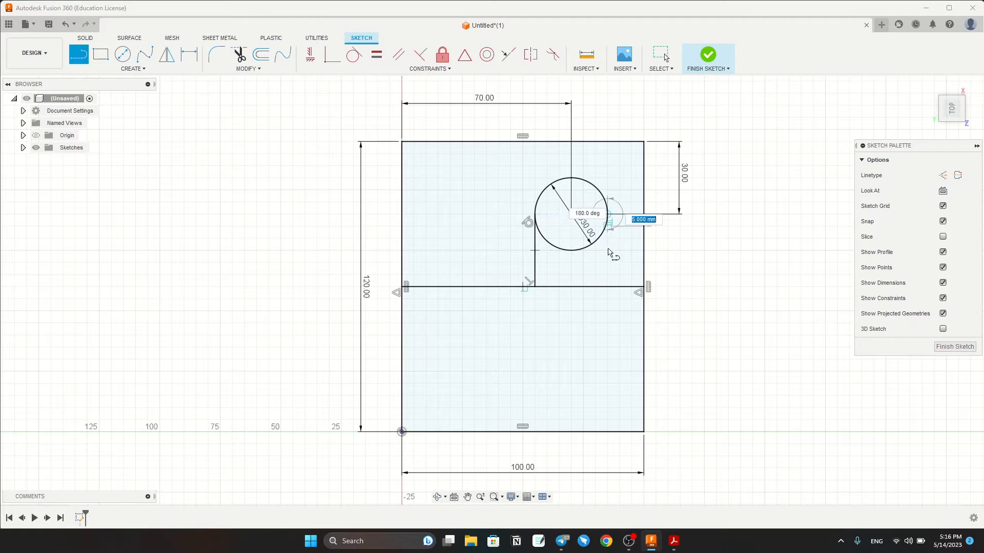
pyautogui.click(605, 287)
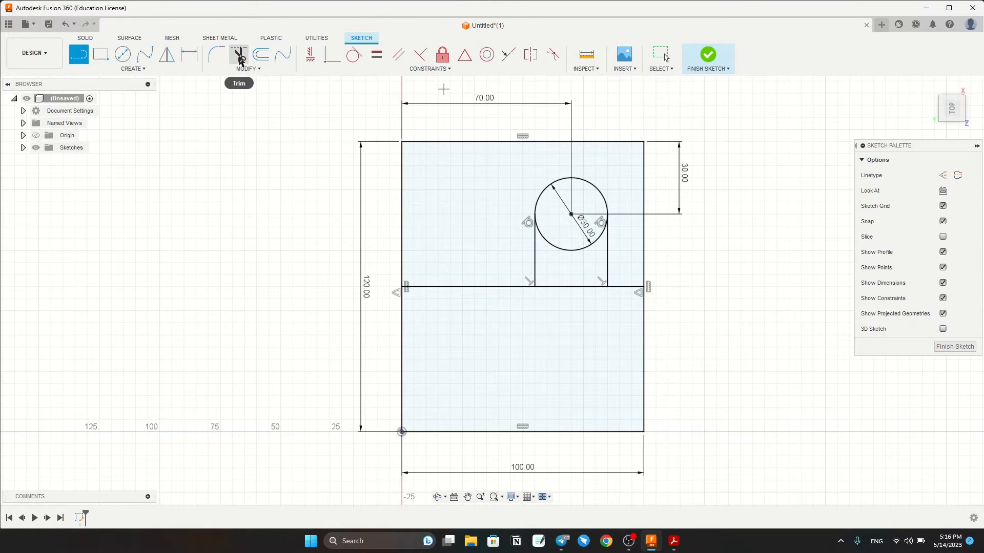
# Mirror the circle and both tangent lines about the rectangle's horizontal midline.
pyautogui.click(167, 53)
pyautogui.click(562, 250)
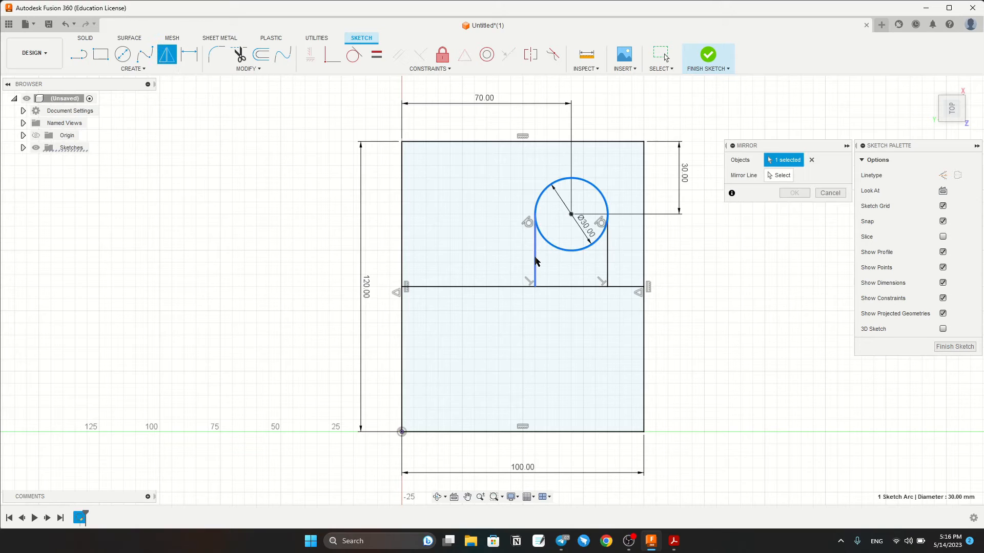
pyautogui.click(536, 262)
pyautogui.click(608, 268)
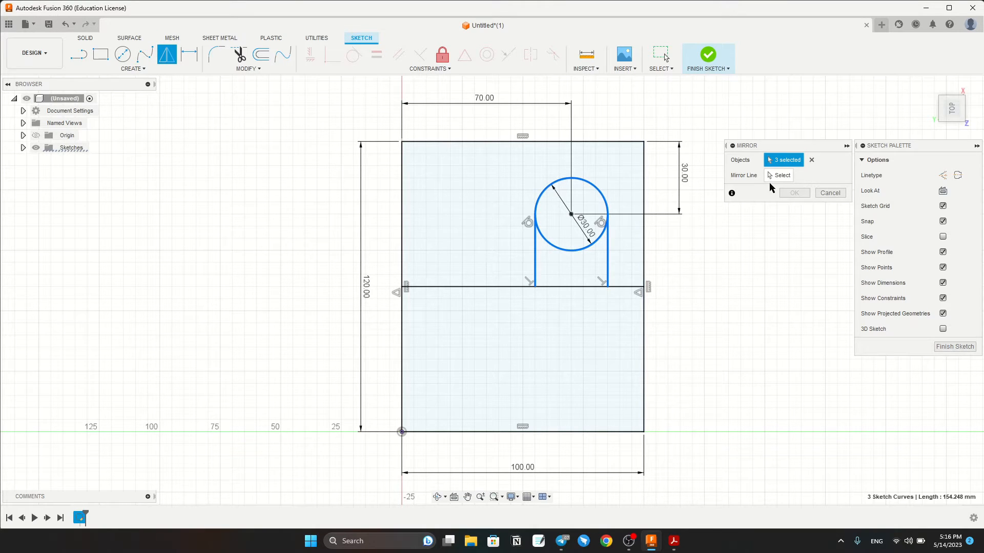
pyautogui.click(778, 176)
pyautogui.click(562, 287)
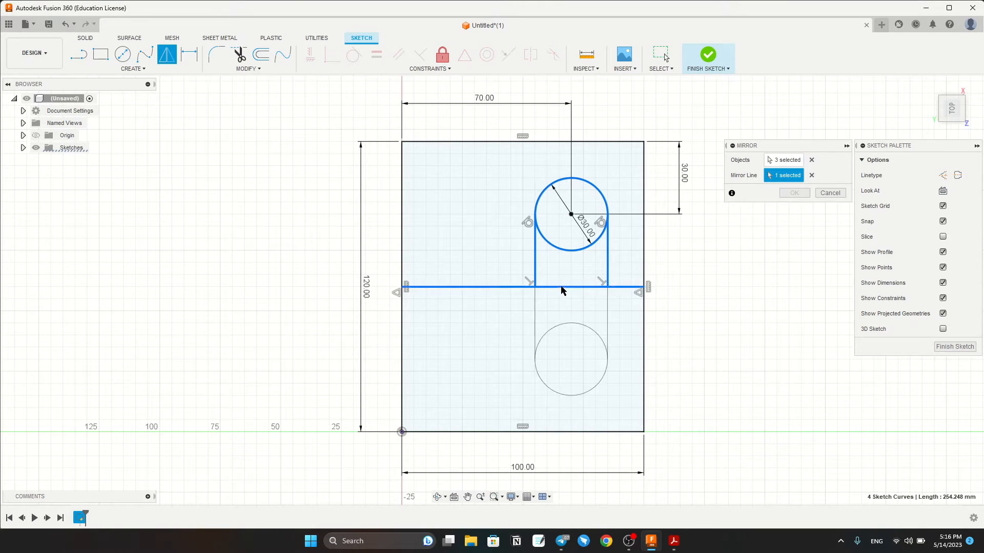
pyautogui.click(793, 194)
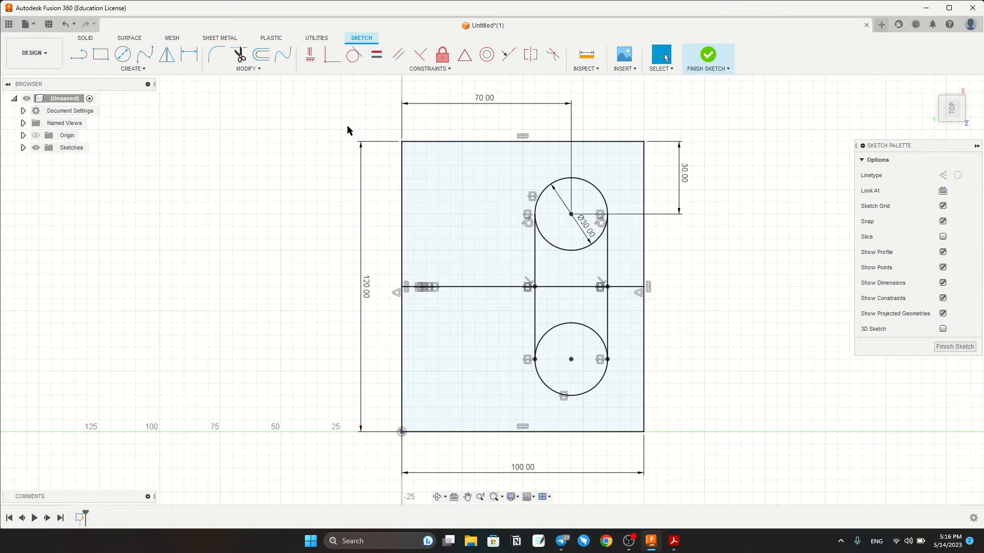
# Trim the midline and the inner halves of both circles to leave a closed slot outline, and finish the sketch.
pyautogui.click(239, 54)
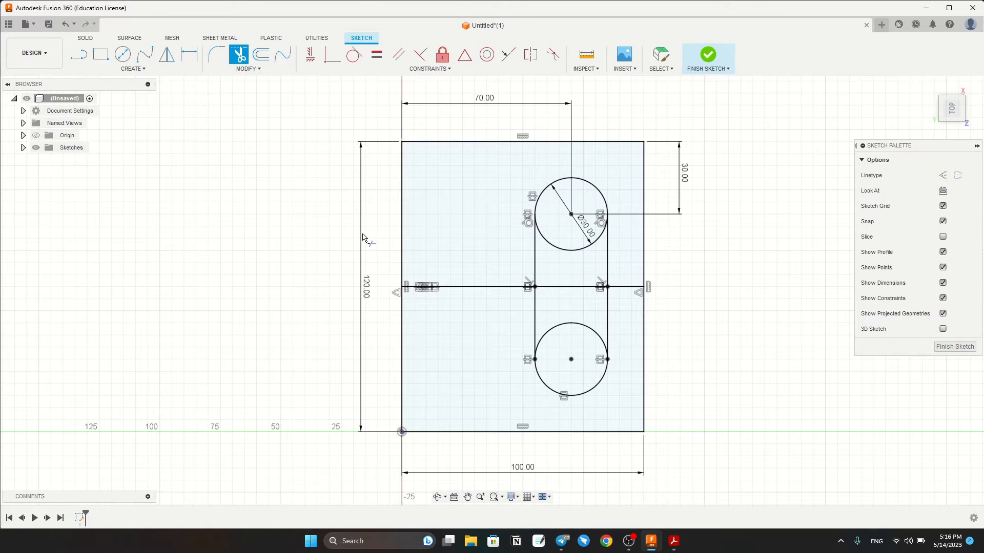
pyautogui.click(459, 287)
pyautogui.click(566, 286)
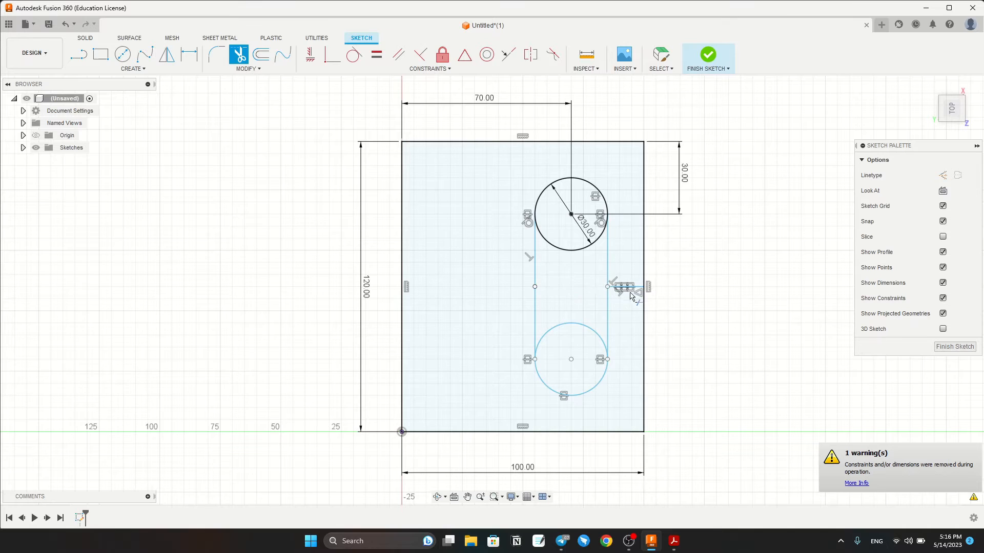
pyautogui.click(627, 287)
pyautogui.click(584, 249)
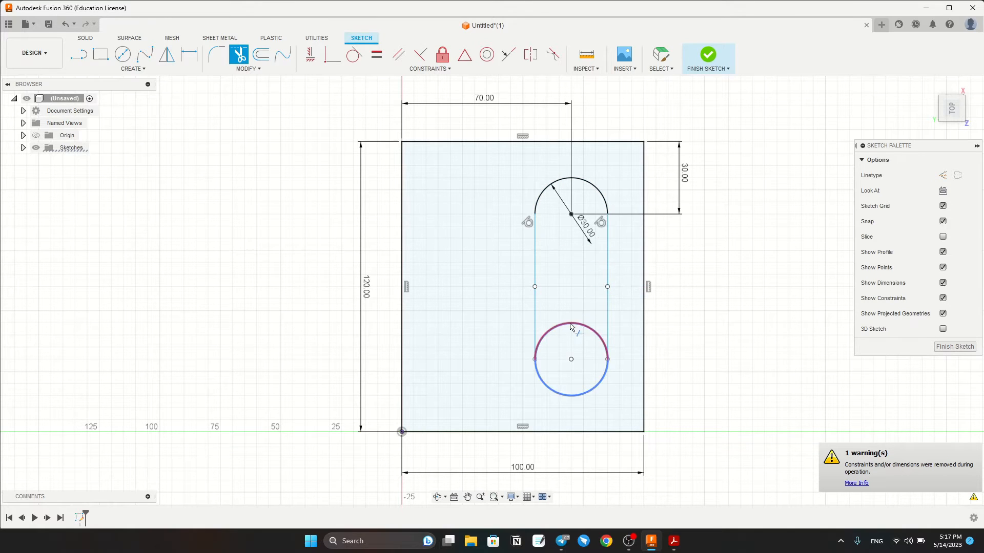
pyautogui.click(572, 326)
pyautogui.click(708, 55)
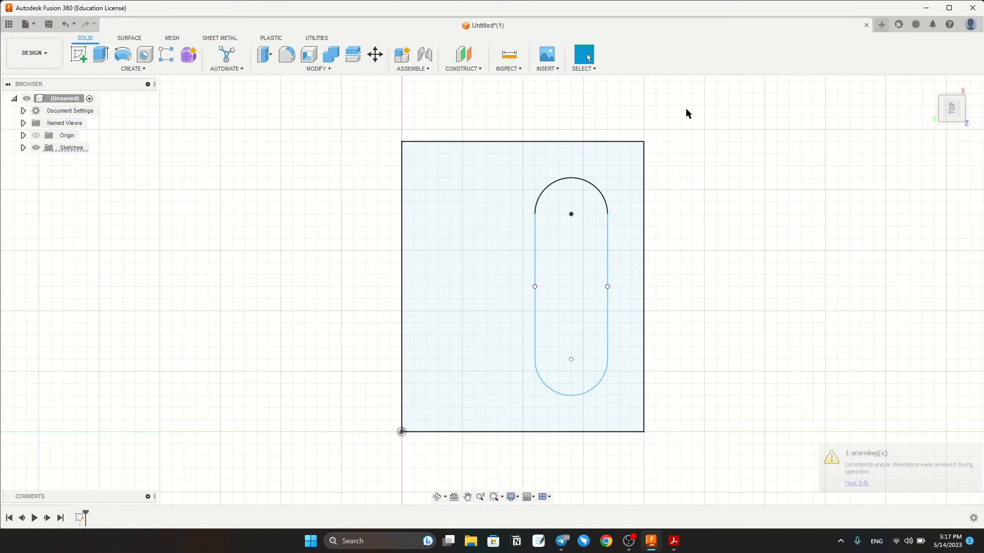
# Check the plate thickness in the PDF drawing, then extrude the rectangular profile around the slot 20 mm upward as a new body in Fusion 360.
pyautogui.click(675, 541)
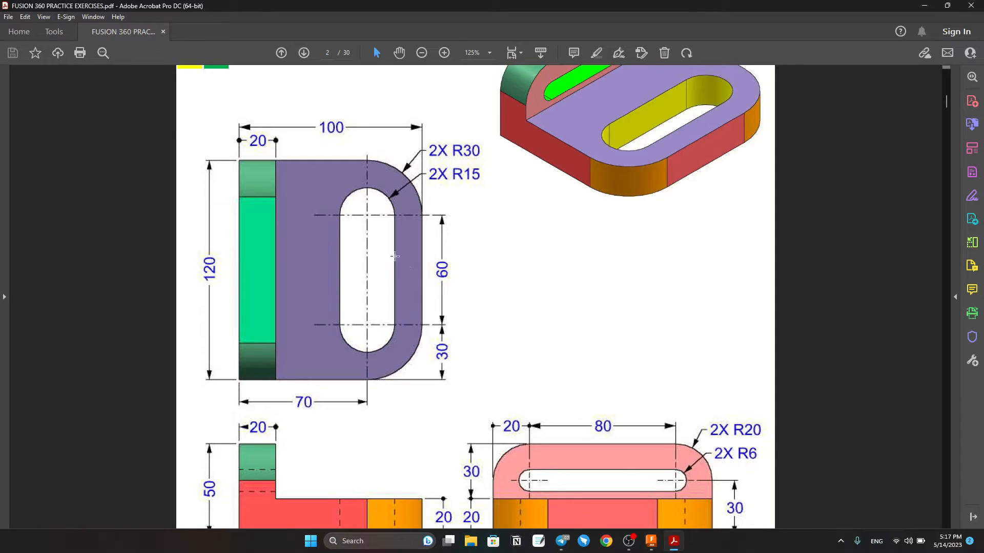
pyautogui.scroll(-3, 402, 226)
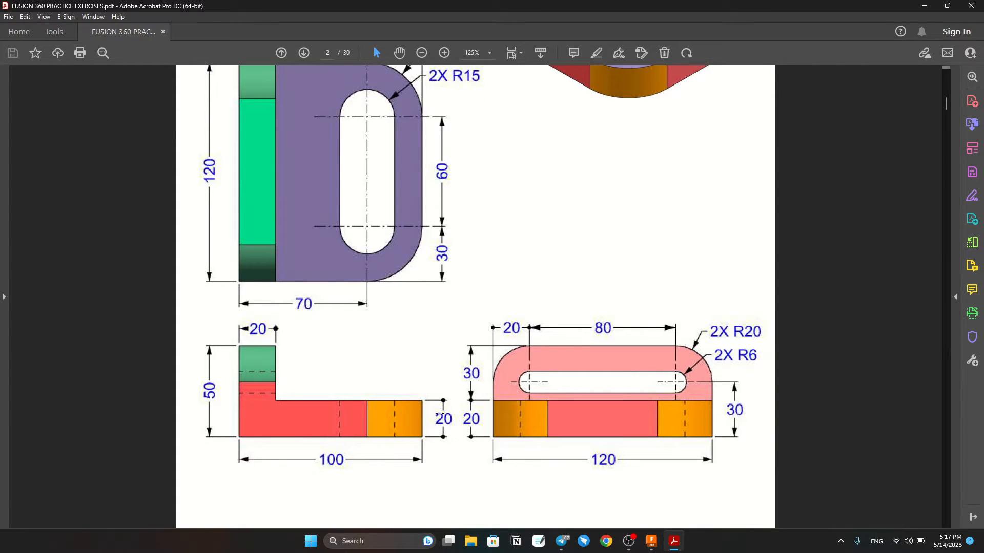
pyautogui.click(651, 541)
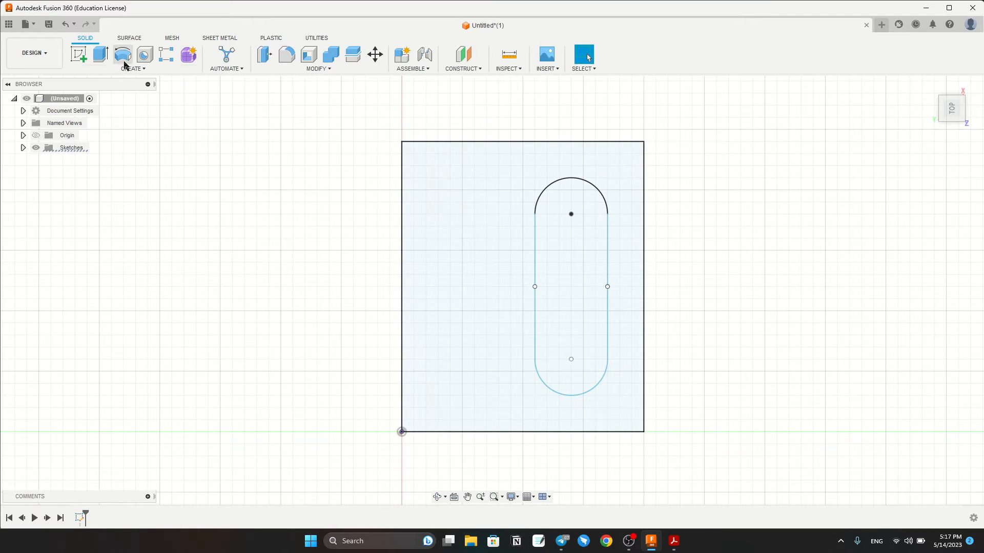
pyautogui.click(101, 54)
pyautogui.click(478, 315)
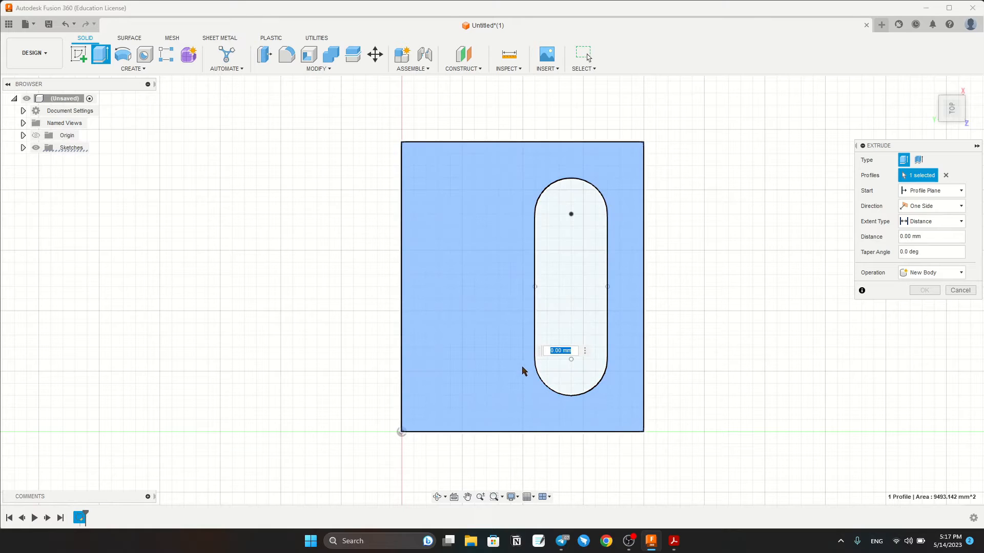
pyautogui.keyDown('shift'); pyautogui.moveTo(520, 371); pyautogui.dragTo(521, 280, button='middle'); pyautogui.keyUp('shift')
pyautogui.moveTo(522, 281); pyautogui.dragTo(522, 234)
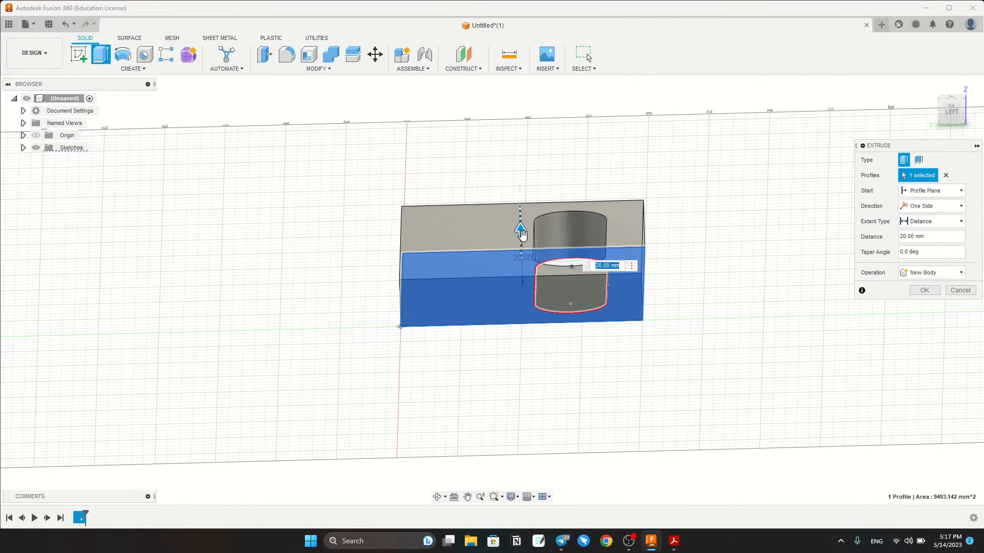
pyautogui.press('Return')
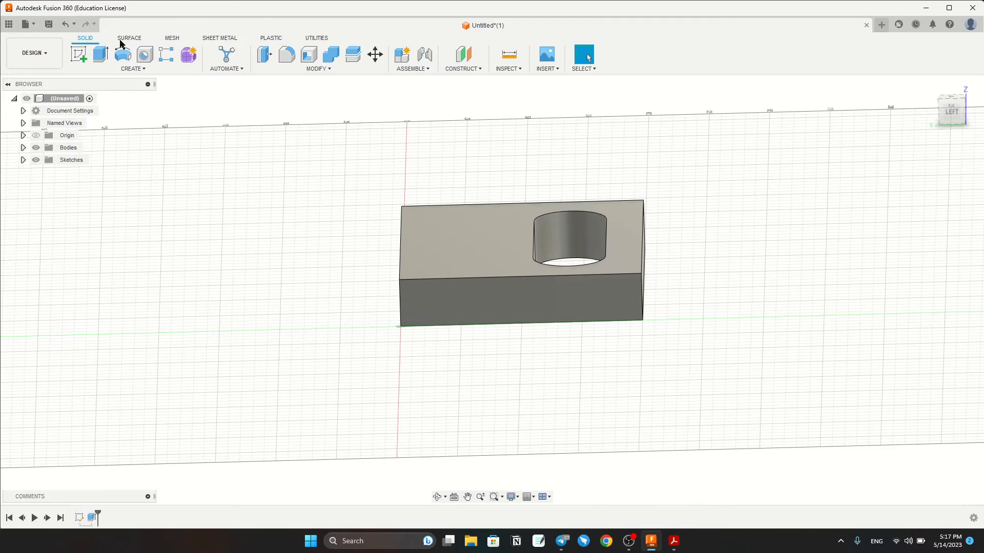
# Sketch a 120 x 50 mm rectangle on the plate's long side face farthest from the slot, starting at the face's lower corner.
pyautogui.keyDown('shift'); pyautogui.moveTo(247, 164); pyautogui.dragTo(272, 161, button='middle'); pyautogui.keyUp('shift')
pyautogui.click(81, 61)
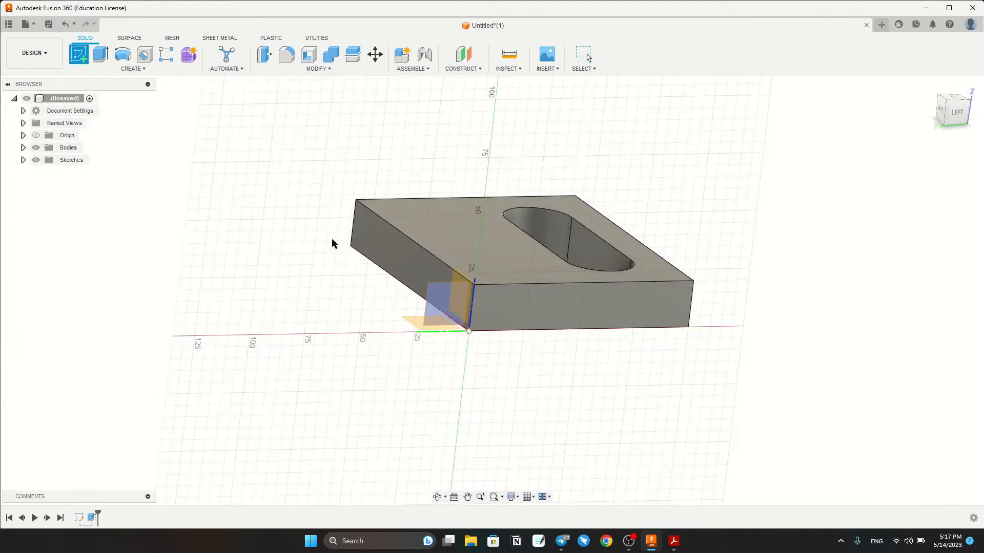
pyautogui.click(389, 220)
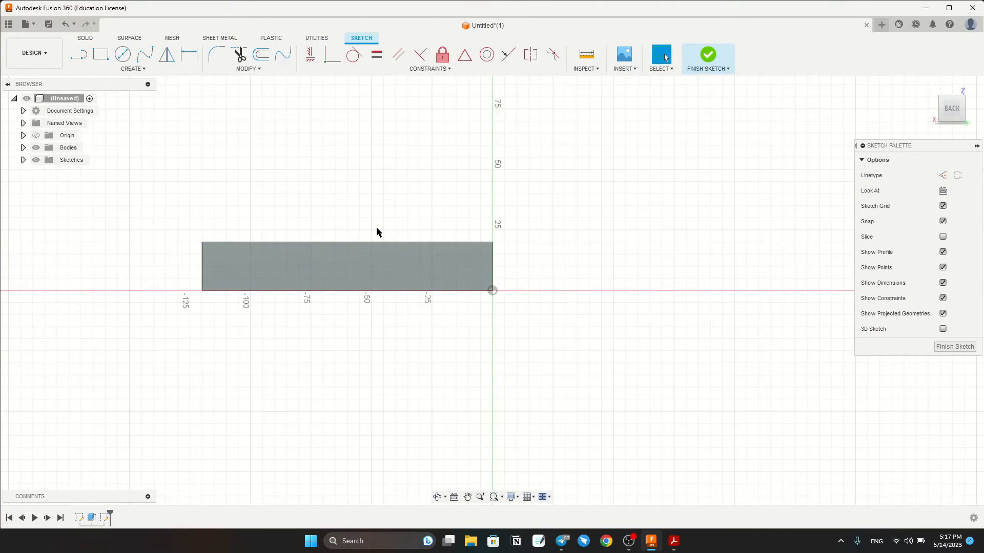
pyautogui.click(674, 542)
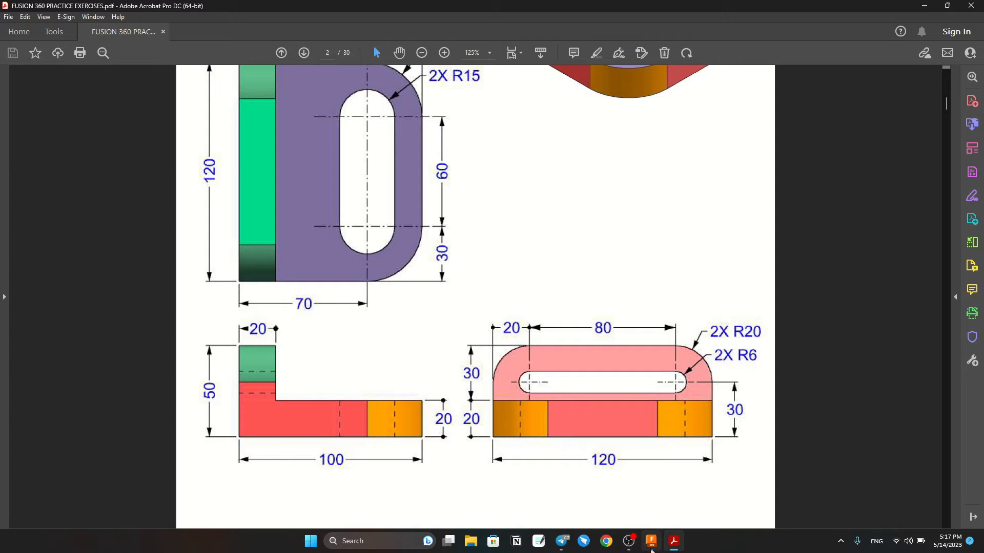
pyautogui.hotkey('alt', 'Tab')
pyautogui.click(100, 53)
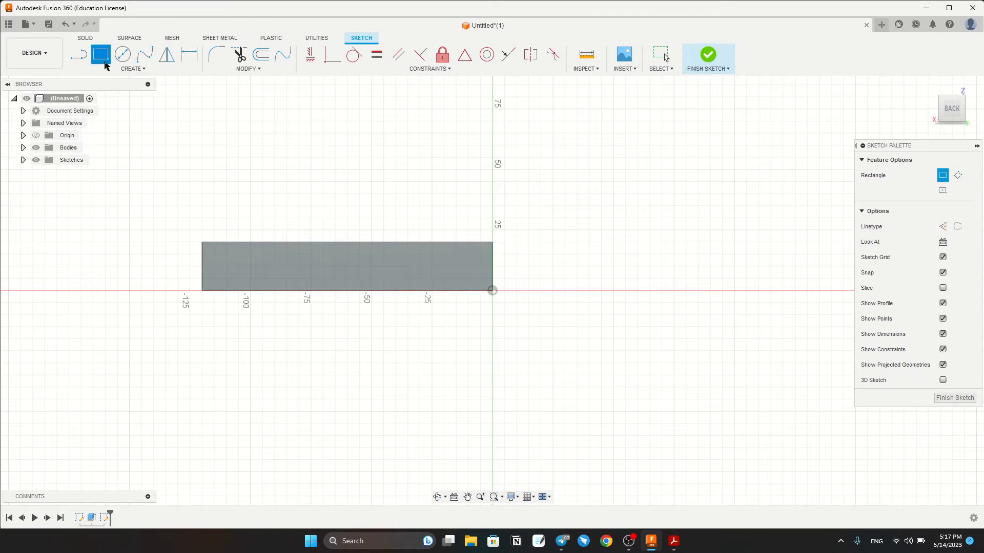
pyautogui.click(202, 290)
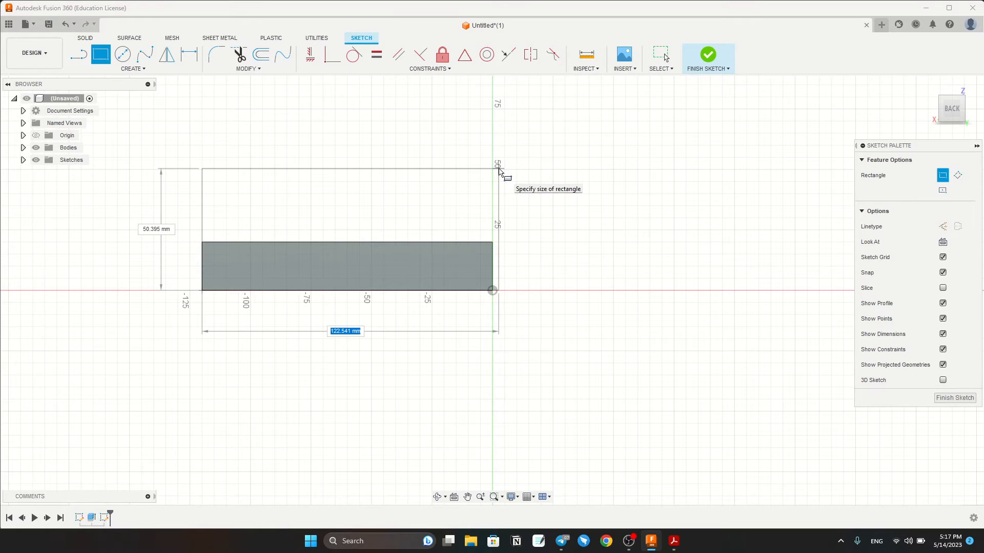
pyautogui.write('120')
pyautogui.press('Tab')
pyautogui.write('5')
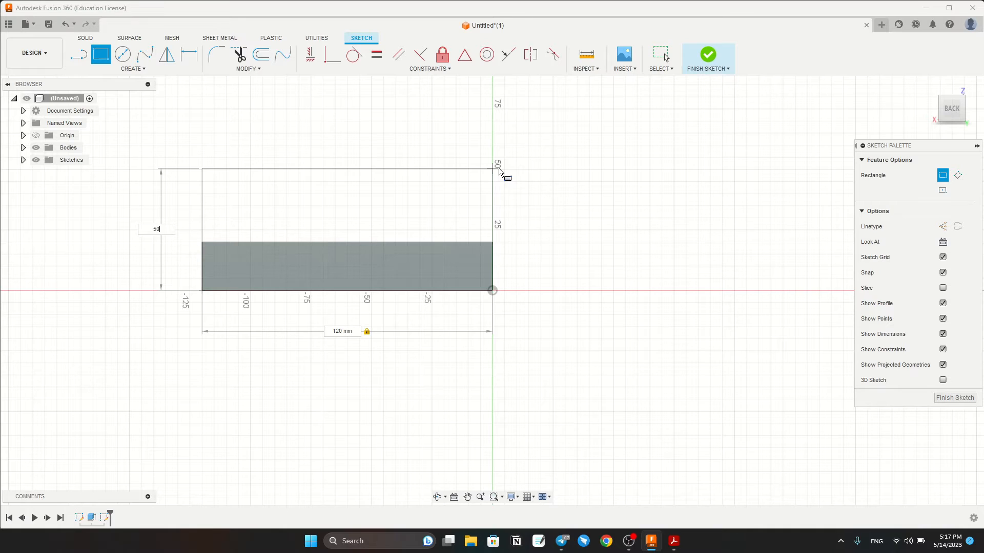
pyautogui.press('Tab')
pyautogui.press('Return')
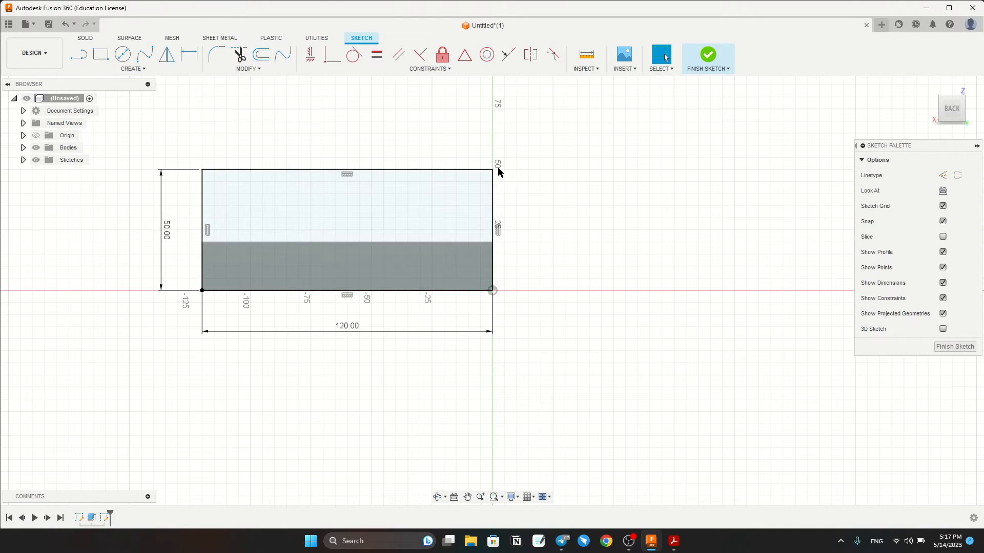
# Check the small slot's radius in the PDF and draw a 12 mm diameter circle near the rectangle's upper-left corner.
pyautogui.click(673, 540)
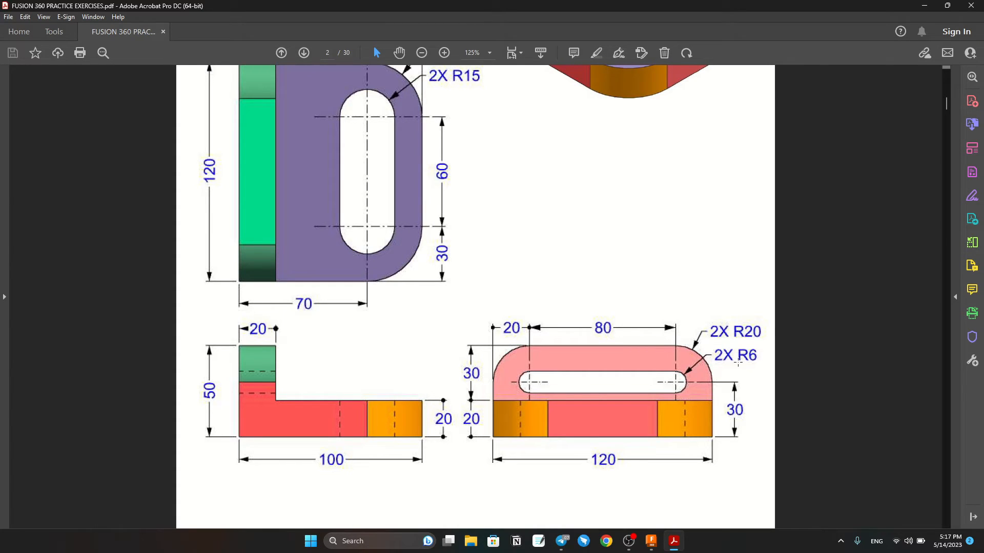
pyautogui.click(650, 540)
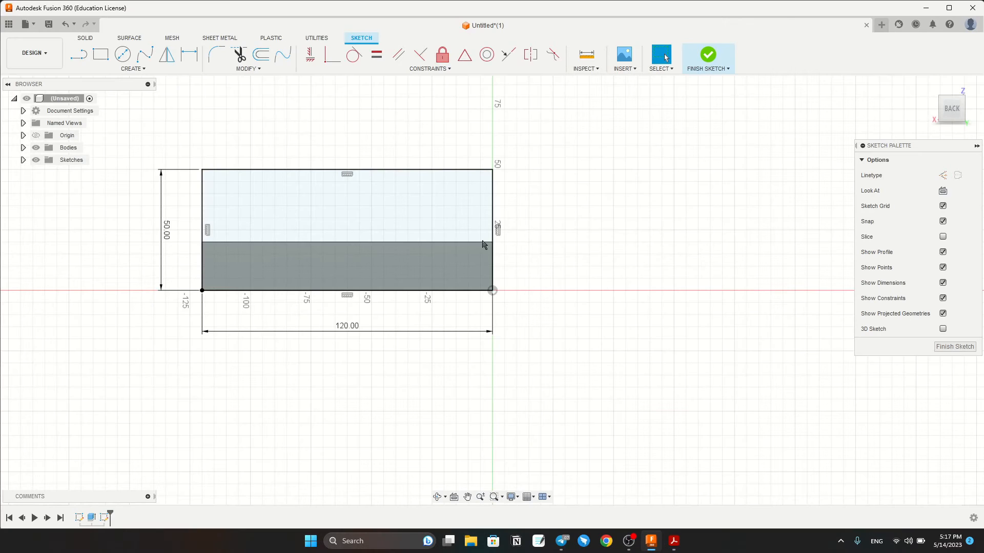
pyautogui.click(122, 54)
pyautogui.click(226, 194)
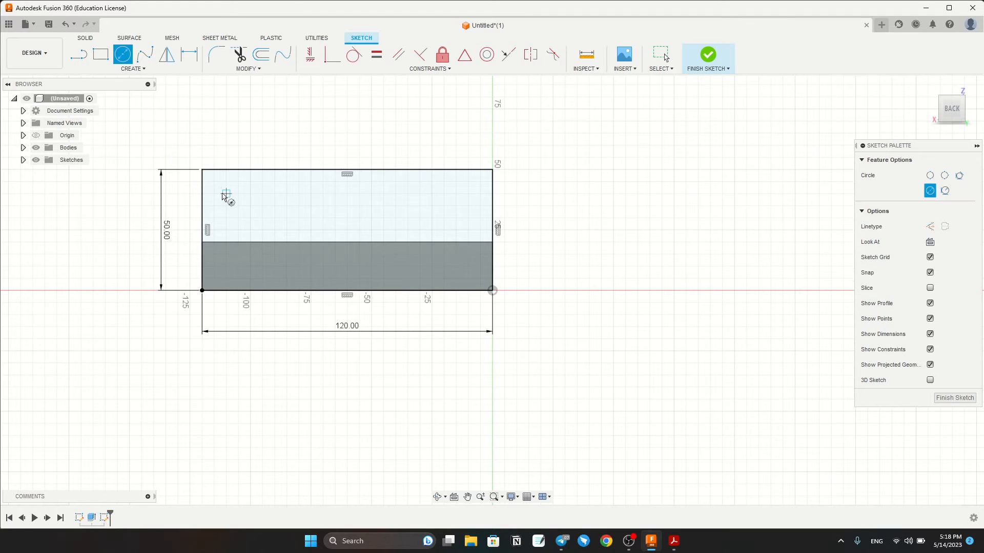
pyautogui.write('12')
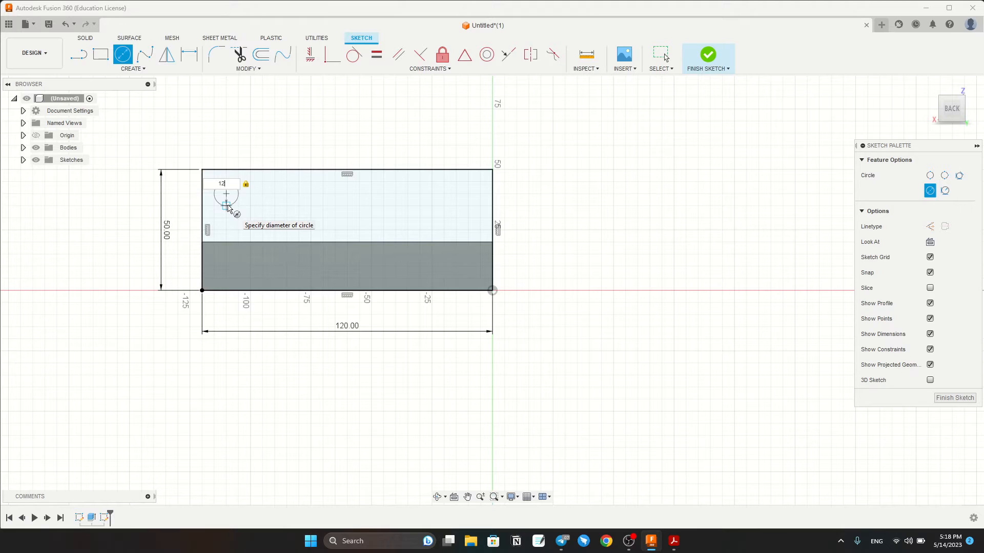
pyautogui.press('Return')
pyautogui.press('Escape')
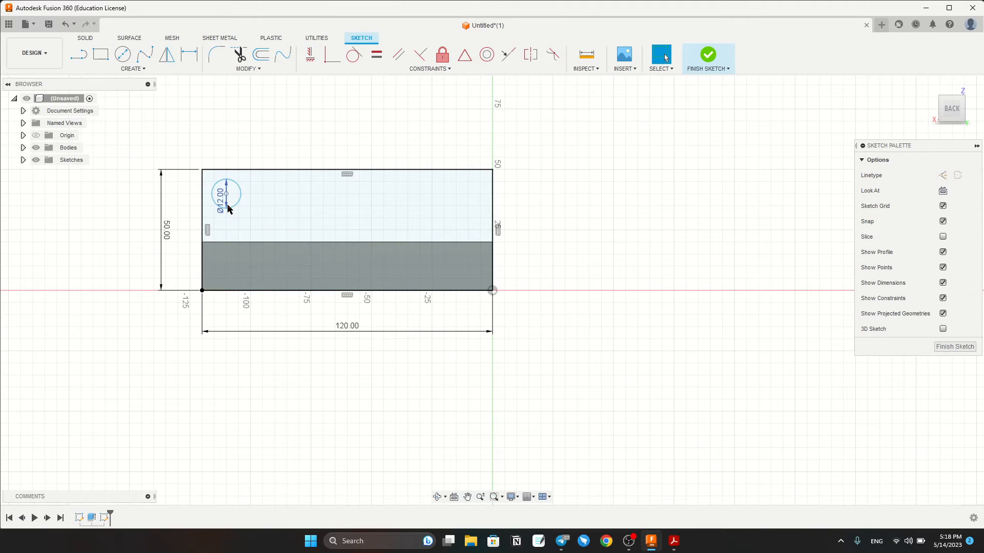
# Look up the slot's horizontal offset in the PDF and dimension the circle's center 20 mm from the rectangle's left edge.
pyautogui.click(681, 535)
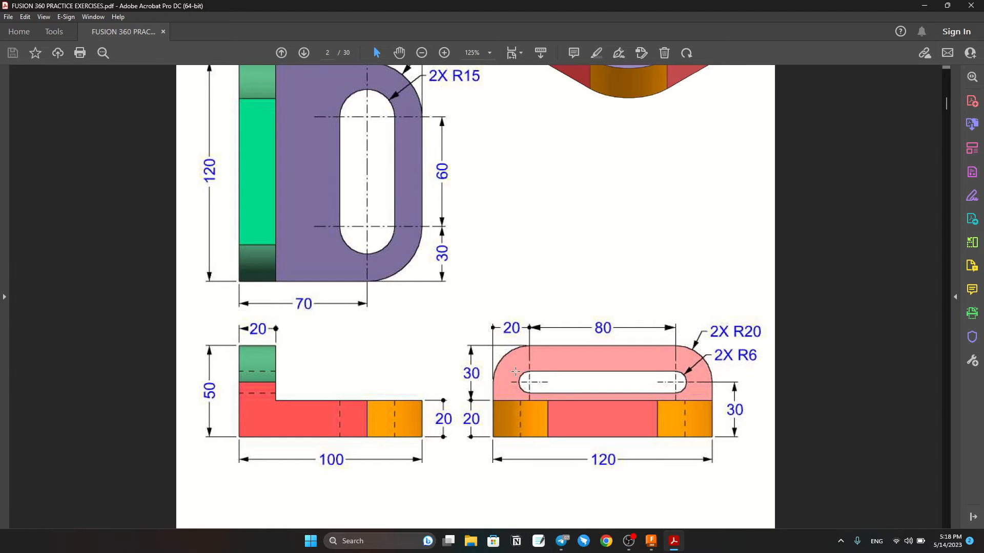
pyautogui.click(651, 541)
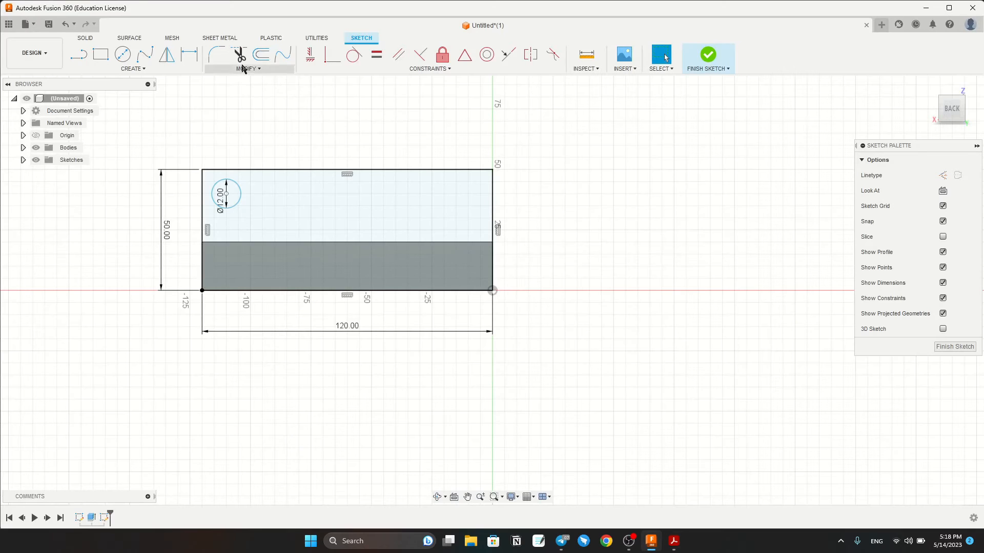
pyautogui.click(189, 55)
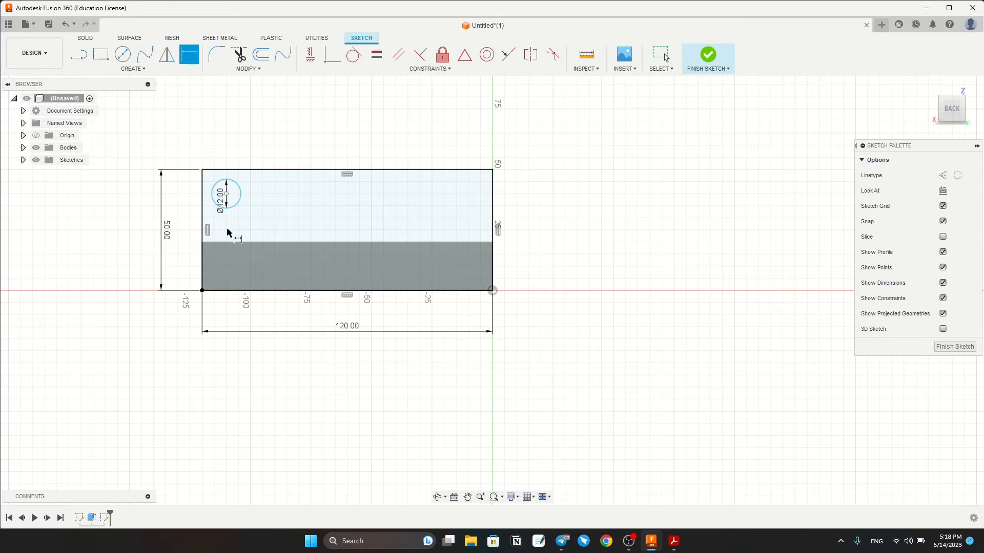
pyautogui.click(203, 199)
pyautogui.click(226, 193)
pyautogui.click(219, 131)
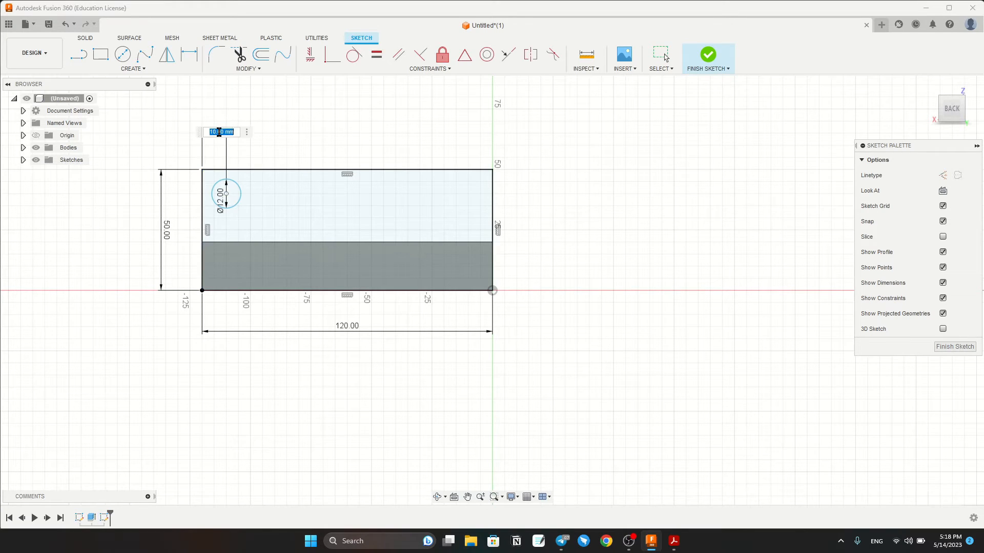
pyautogui.write('20')
pyautogui.press('Return')
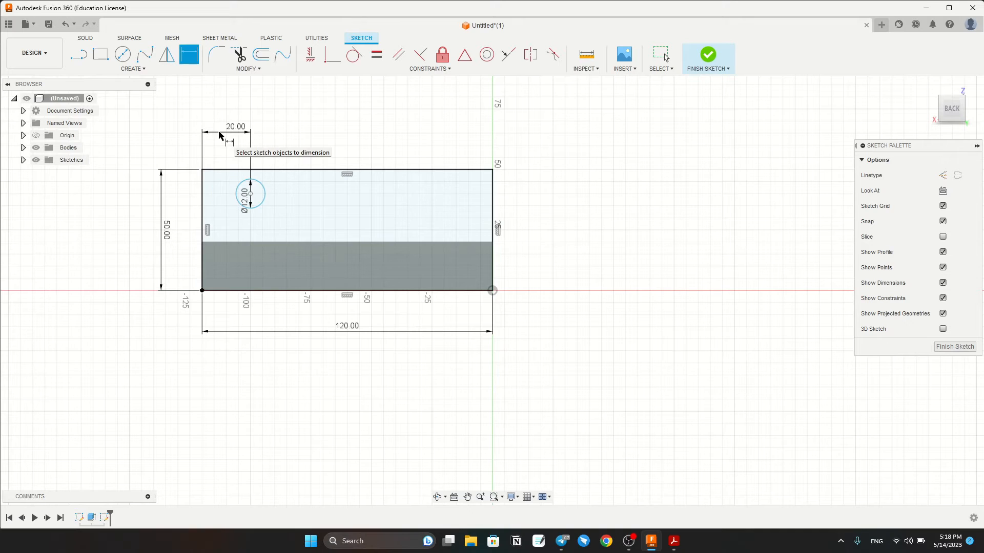
# Look up the slot's height in the PDF and dimension the circle's center 30 mm above the rectangle's bottom edge.
pyautogui.click(674, 541)
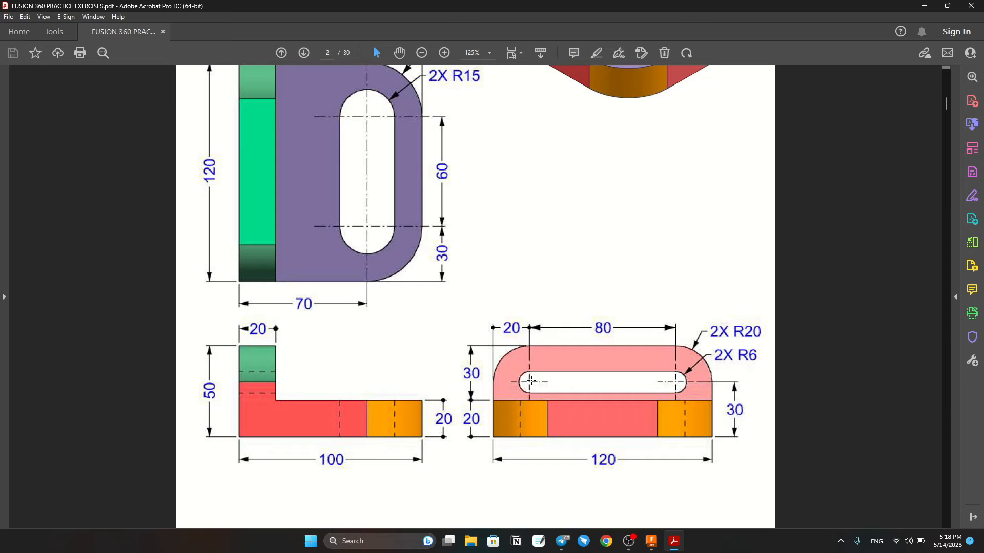
pyautogui.click(650, 541)
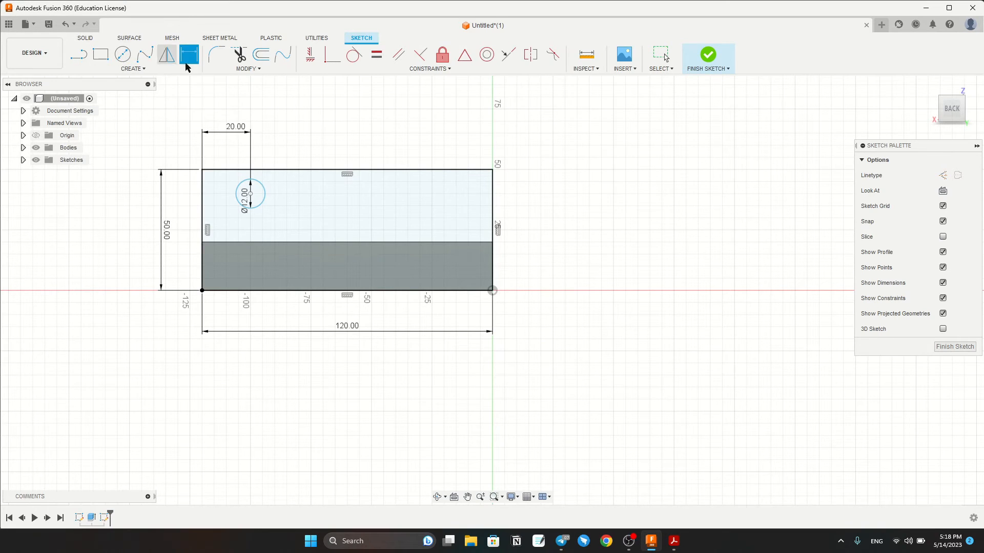
pyautogui.click(250, 194)
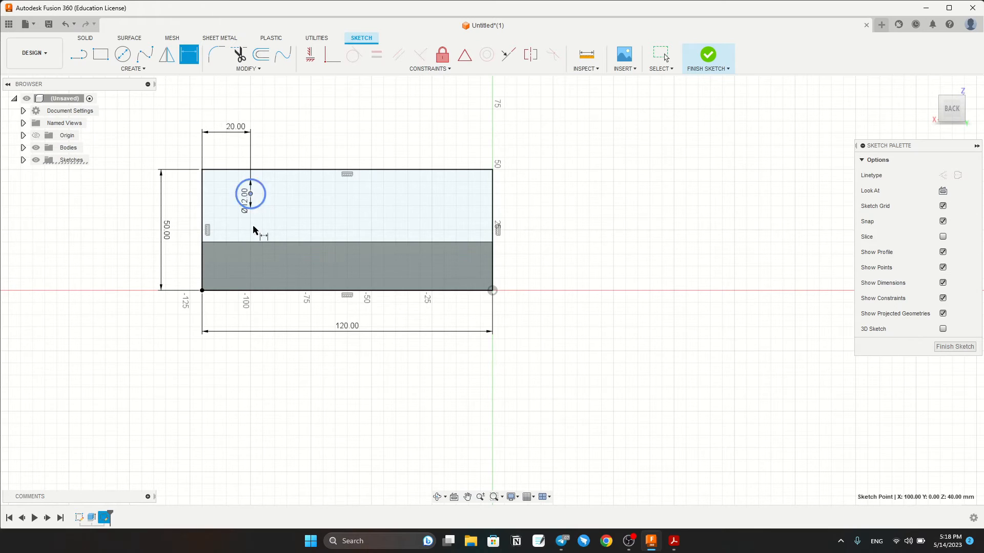
pyautogui.click(255, 290)
pyautogui.click(111, 242)
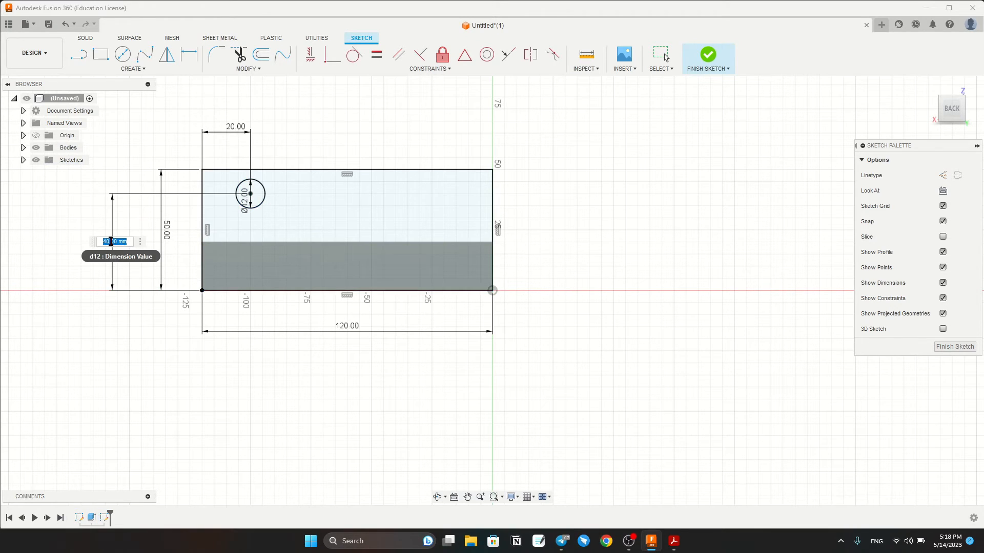
pyautogui.press('Return')
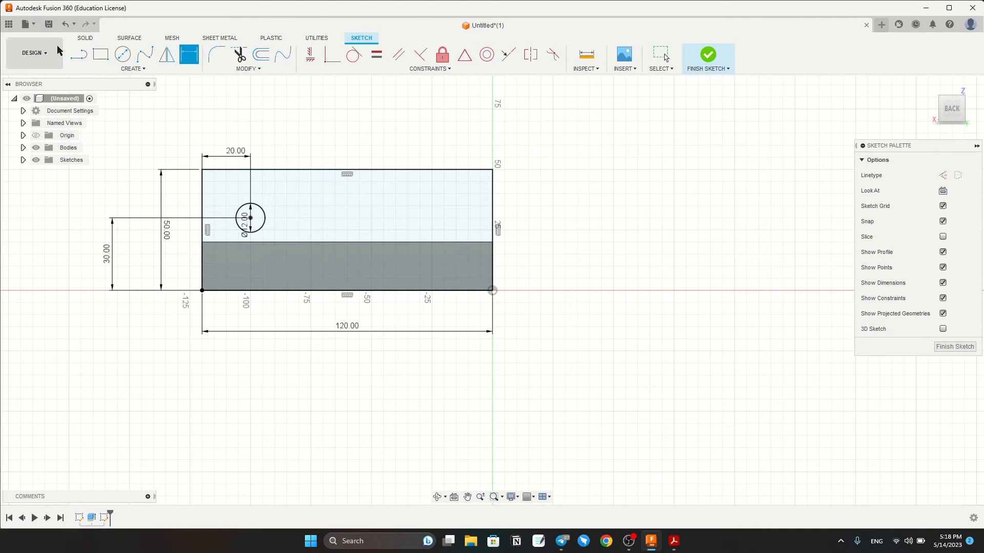
# Draw a vertical line between the rectangle's top and bottom edge midpoints, and horizontal lines from the circle's top and bottom to it.
pyautogui.click(80, 54)
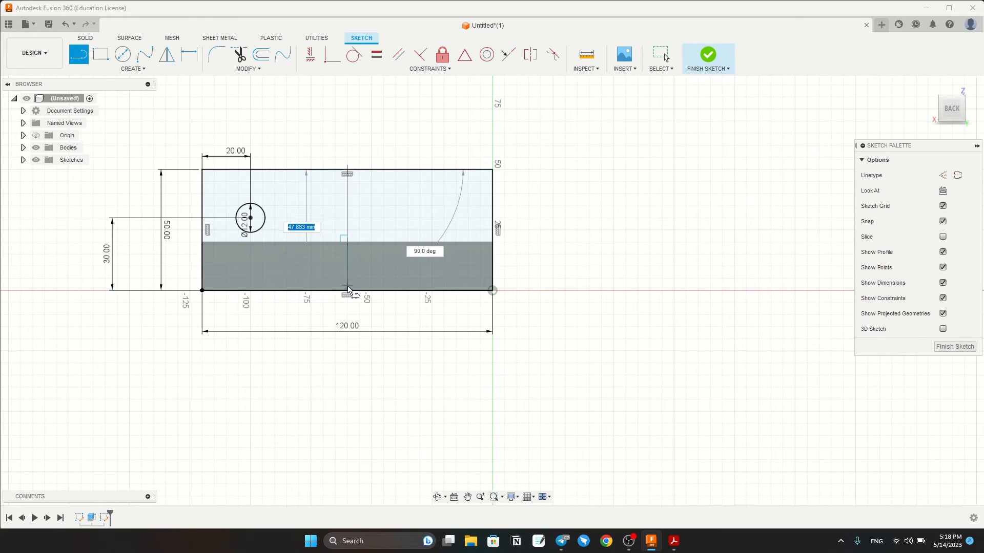
pyautogui.click(348, 290)
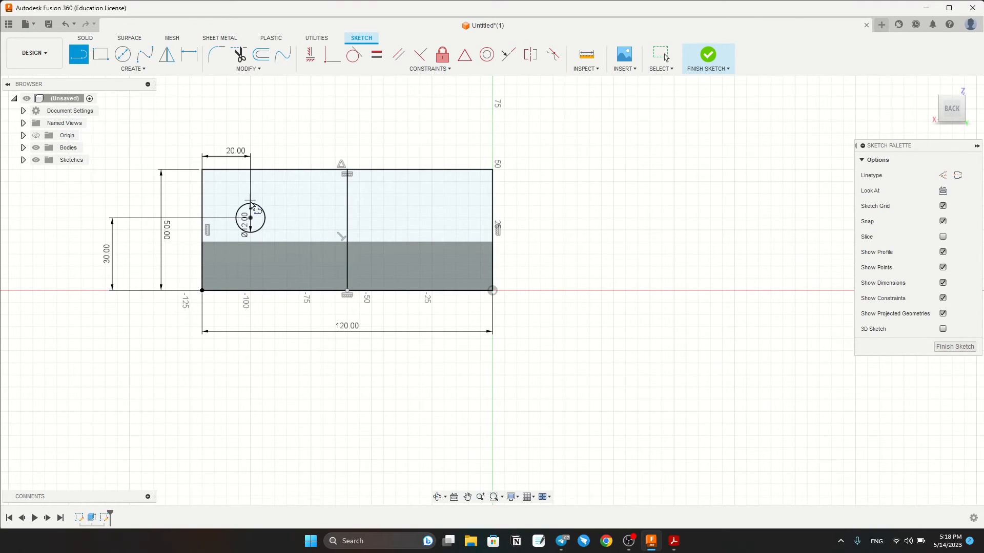
pyautogui.click(251, 203)
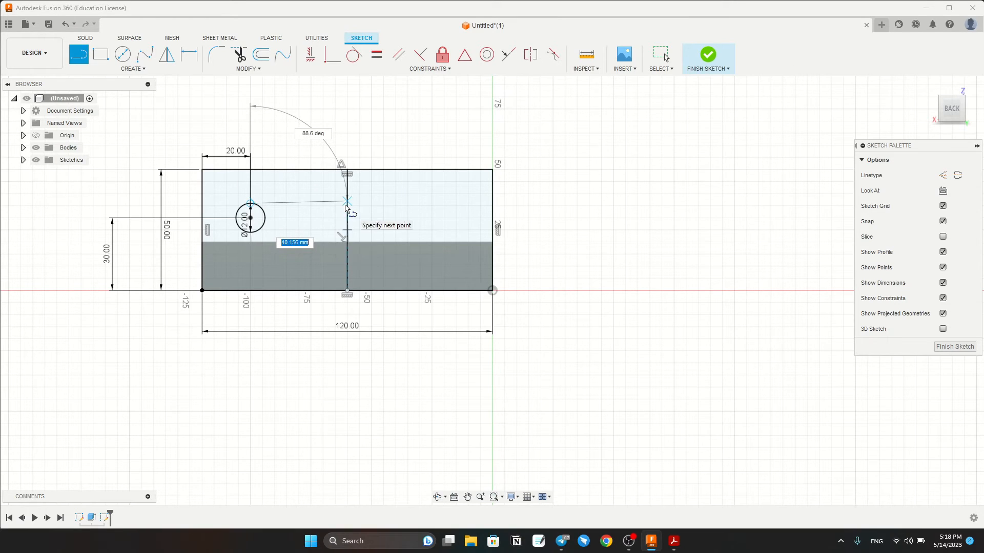
pyautogui.click(346, 210)
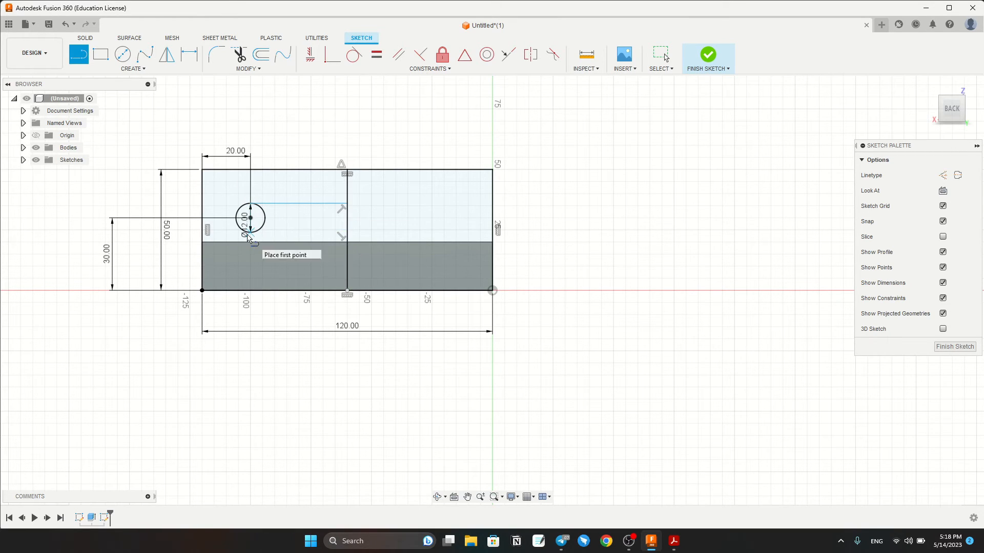
pyautogui.click(251, 232)
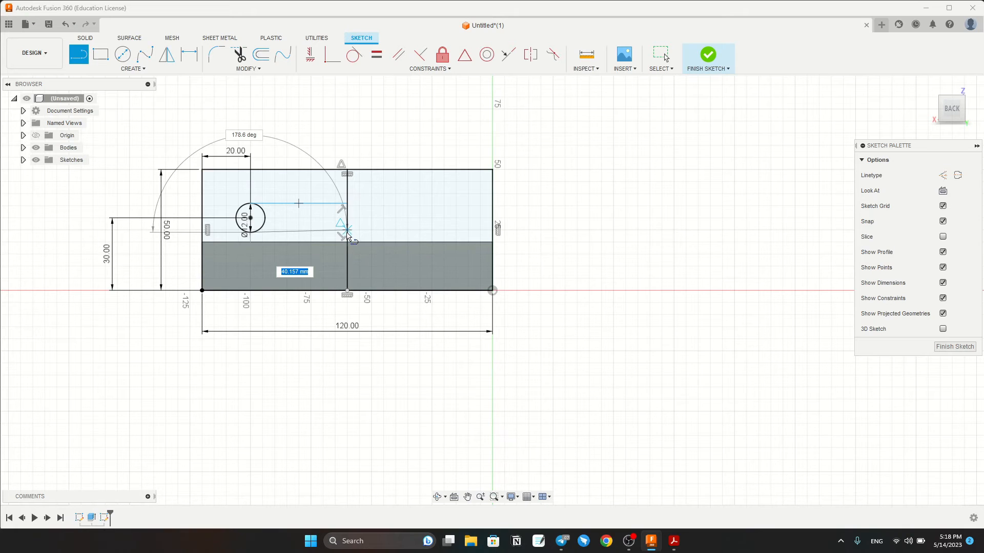
pyautogui.scroll(6, 347, 237)
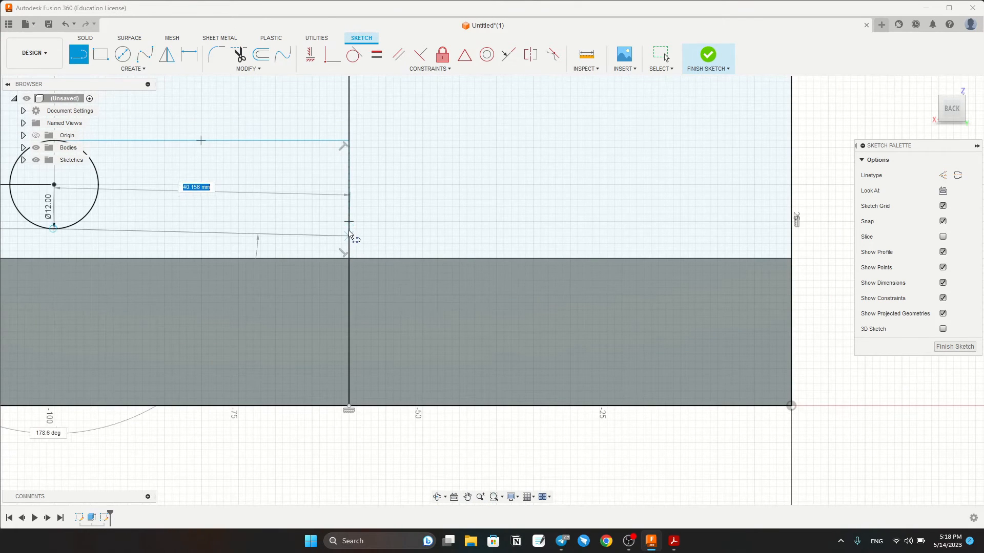
pyautogui.click(349, 232)
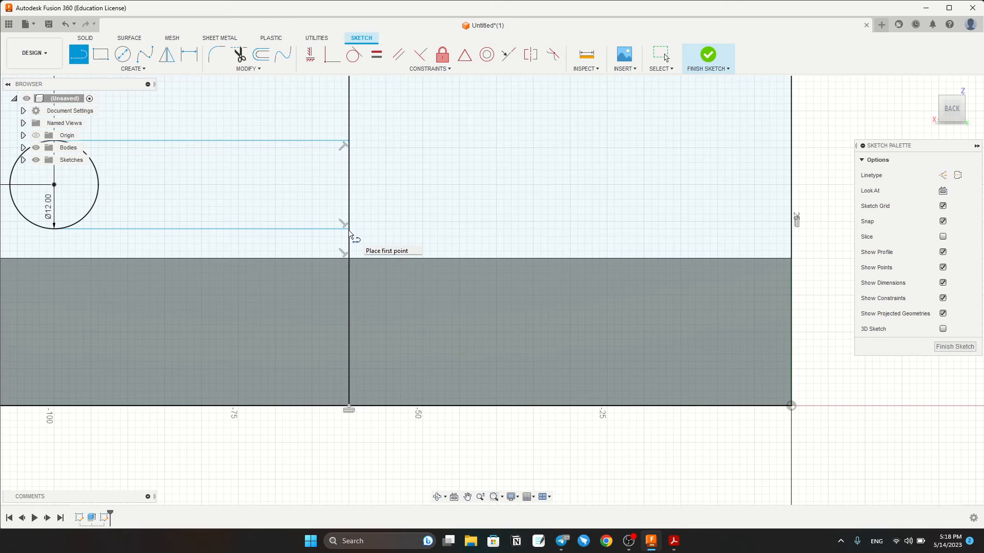
# Mirror the 12 mm circle and both horizontal slot lines about the rectangle's vertical centerline.
pyautogui.scroll(-3, 300, 220)
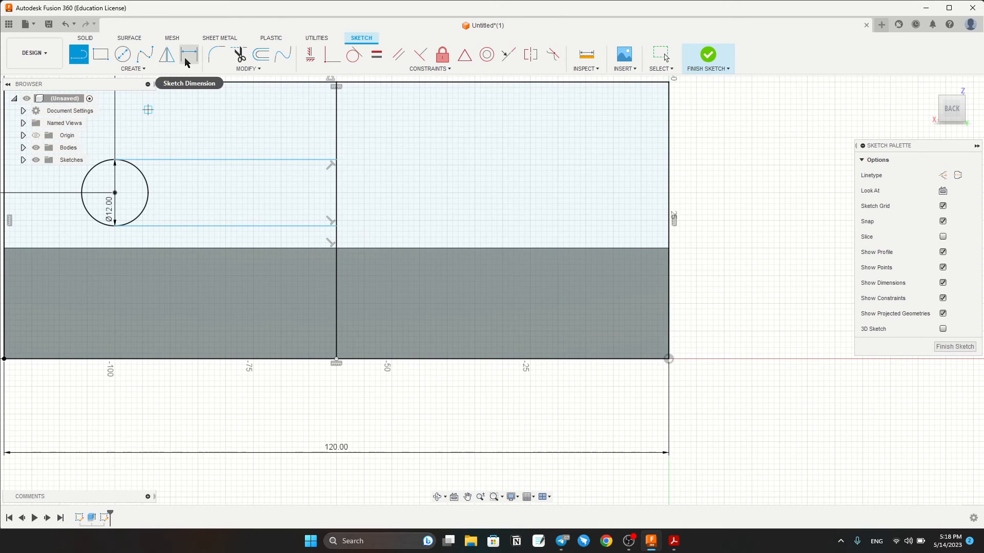
pyautogui.click(167, 54)
pyautogui.click(153, 160)
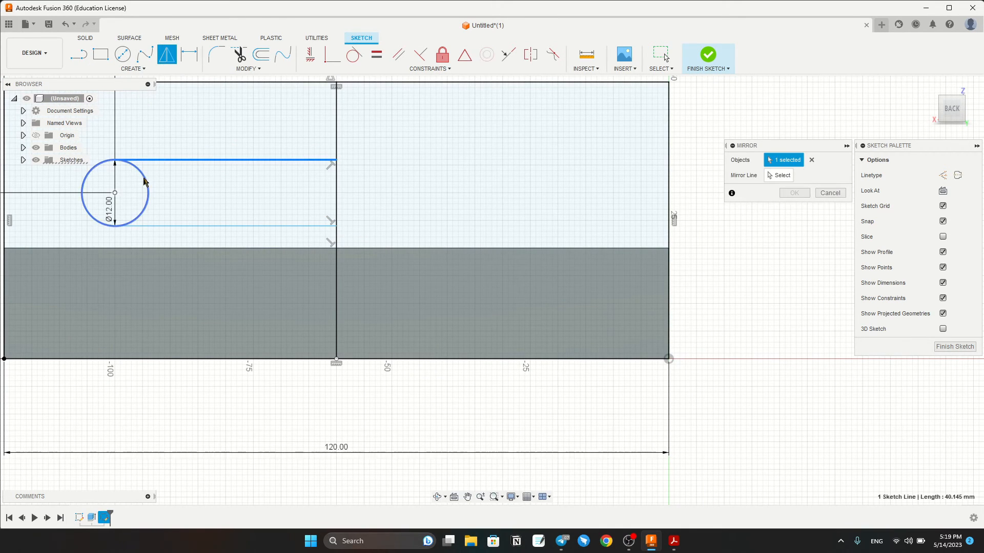
pyautogui.click(145, 182)
pyautogui.click(175, 226)
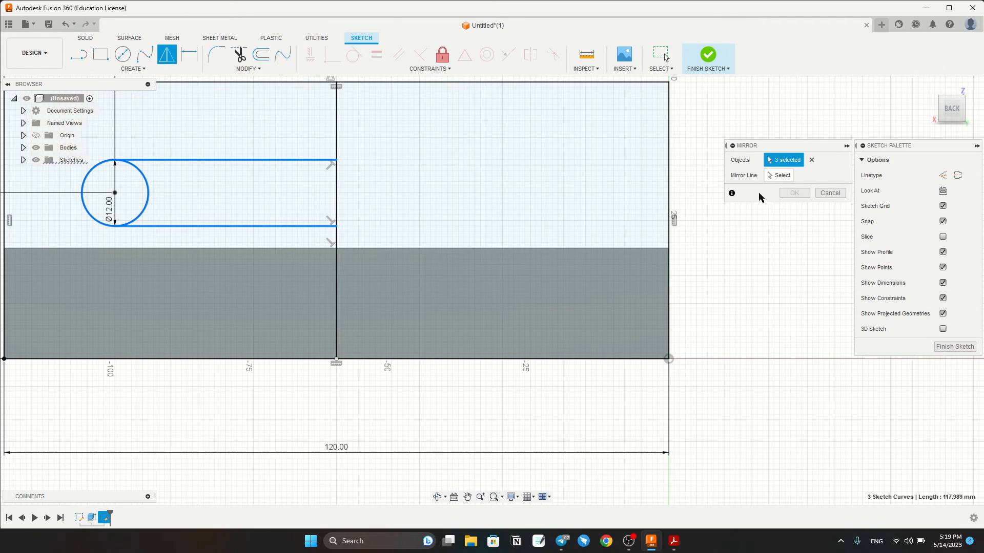
pyautogui.click(775, 176)
pyautogui.click(335, 237)
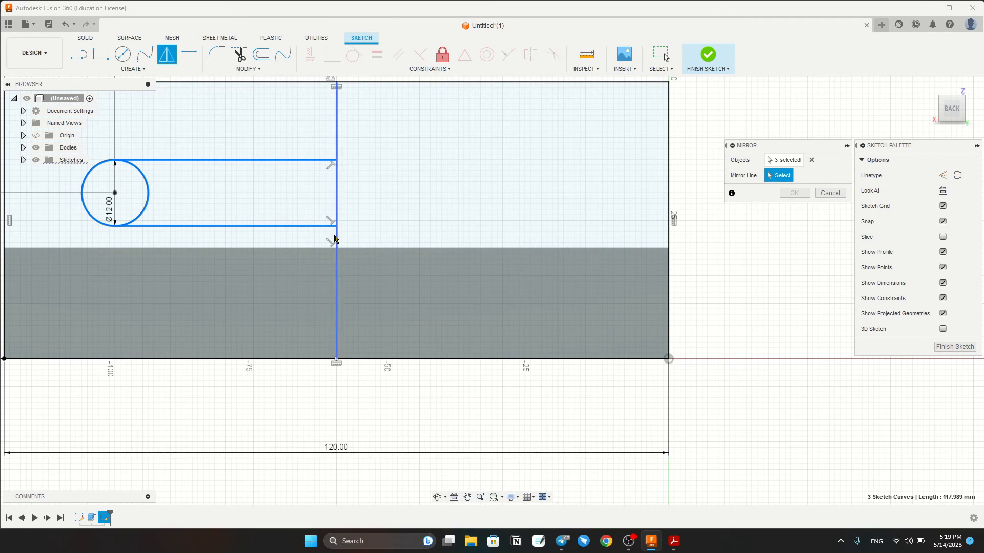
pyautogui.click(794, 193)
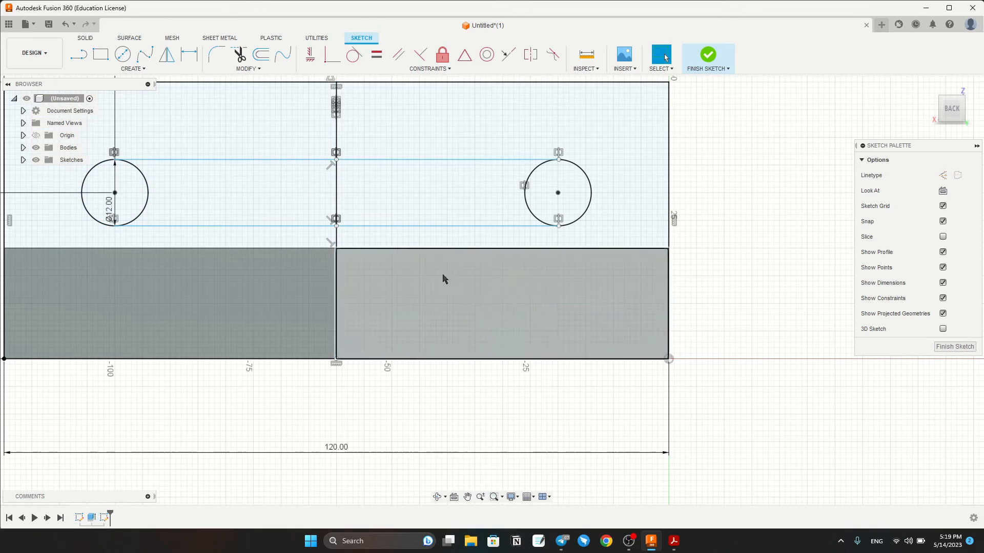
# Delete the vertical centerline, trim the inner halves of both circles to leave one slot outline, and finish the sketch.
pyautogui.click(337, 243)
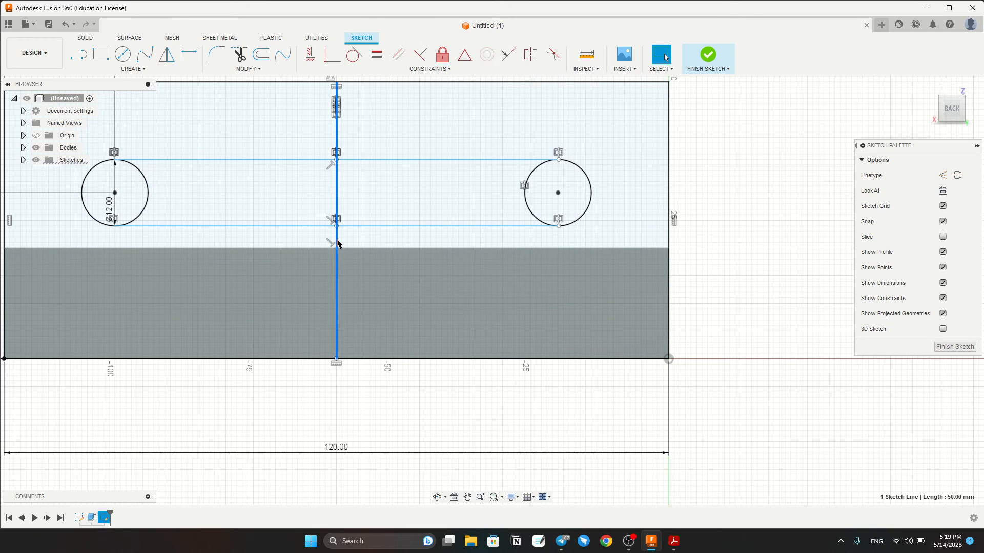
pyautogui.press('Delete')
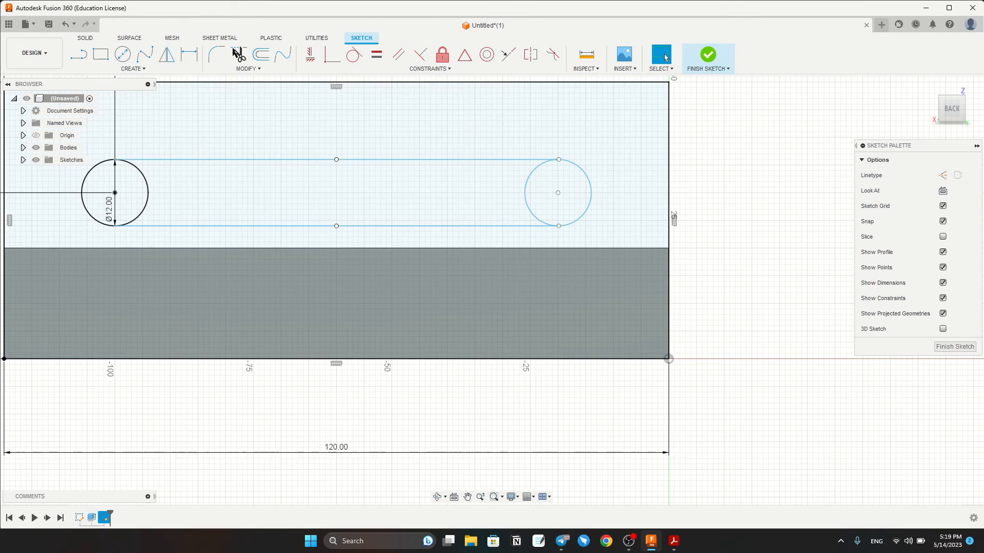
pyautogui.click(240, 54)
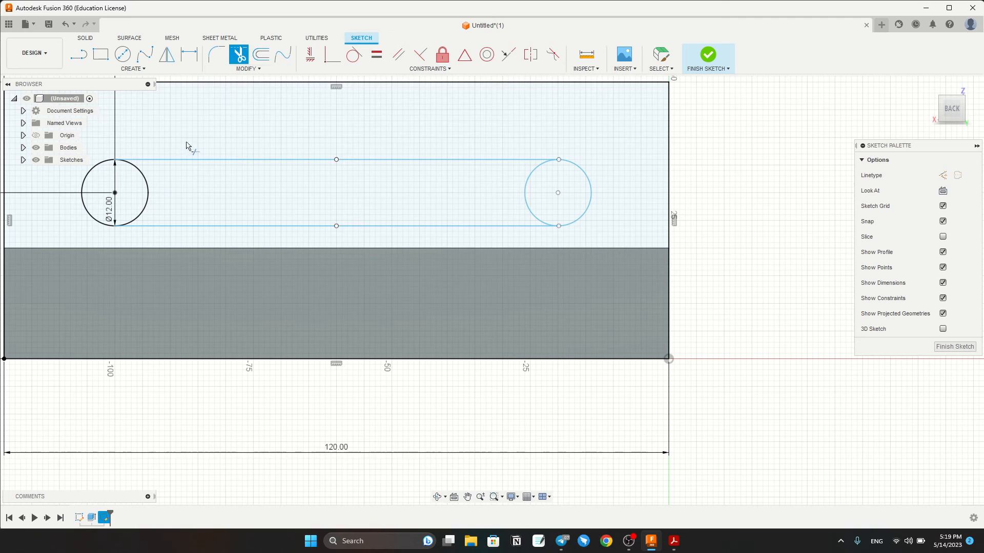
pyautogui.click(143, 209)
pyautogui.click(525, 207)
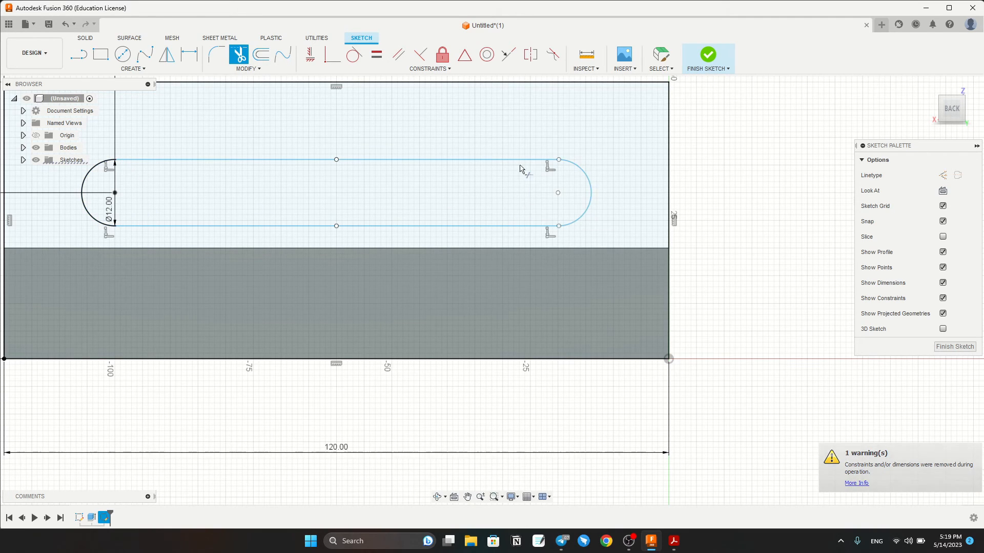
pyautogui.click(704, 60)
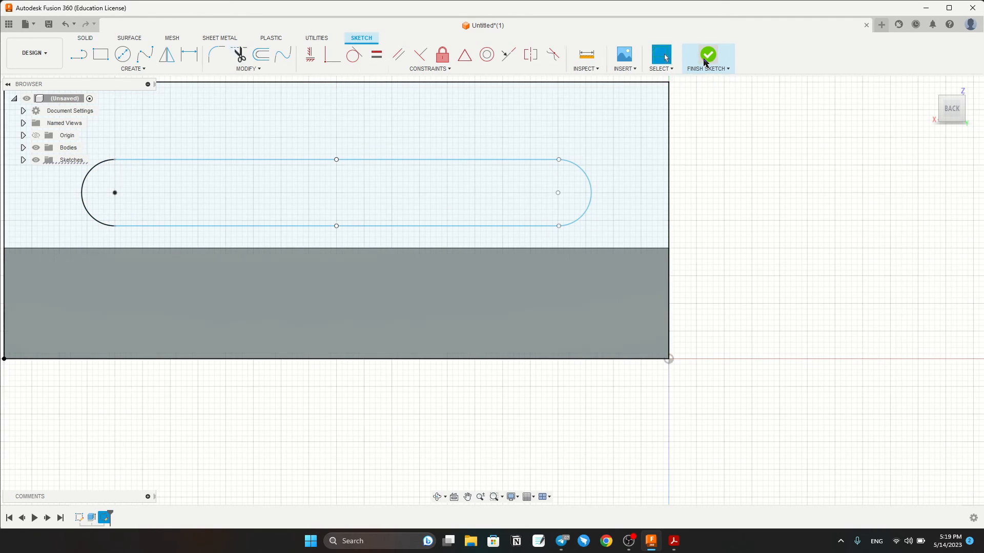
# Check the flange thickness in the PDF and extrude the profile around the slot -20 mm over the base plate, joined to the body.
pyautogui.click(568, 218)
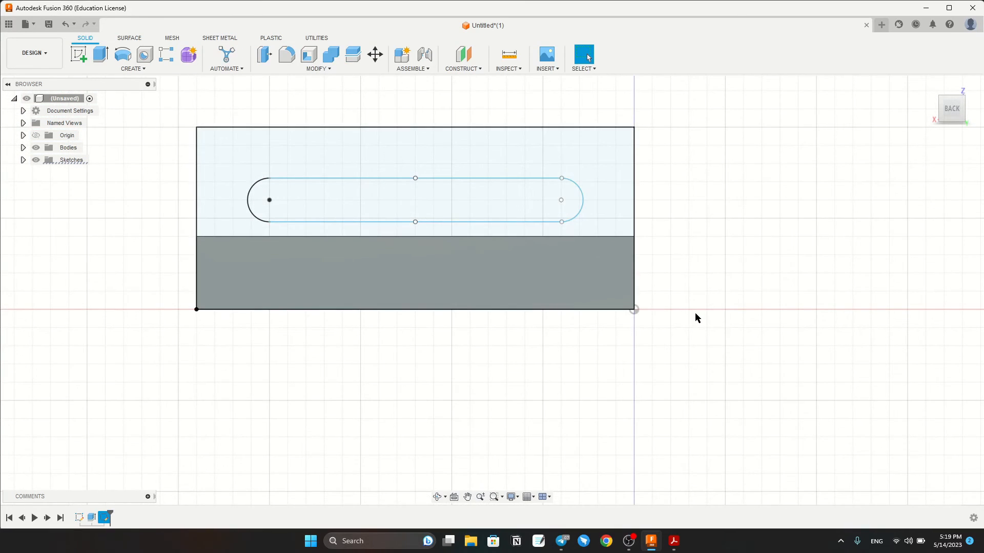
pyautogui.moveTo(696, 318)
pyautogui.keyDown('shift'); pyautogui.mouseDown(button='middle')
pyautogui.moveTo(612, 334)
pyautogui.moveTo(306, 110)
pyautogui.mouseUp(button='middle'); pyautogui.keyUp('shift')
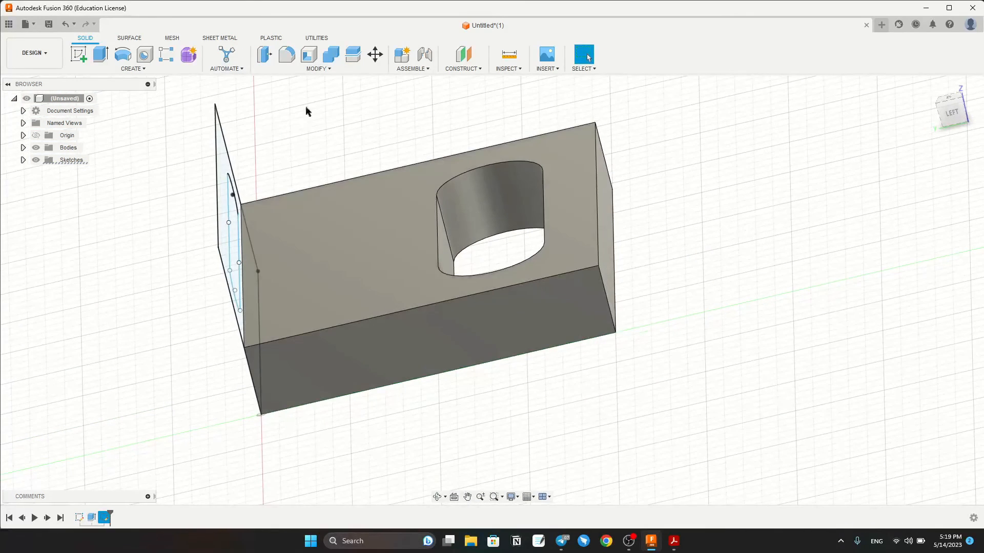
pyautogui.click(101, 54)
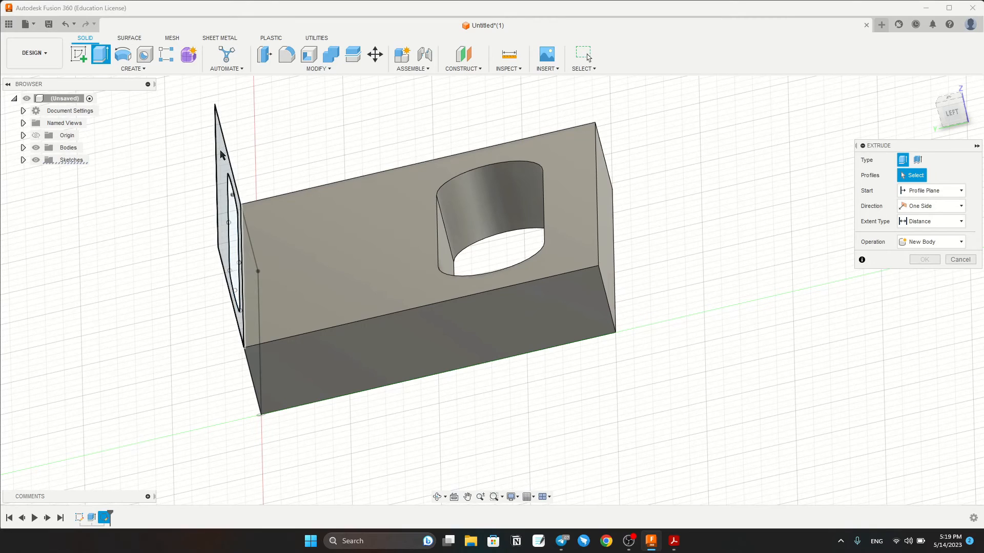
pyautogui.moveTo(219, 226); pyautogui.dragTo(272, 222)
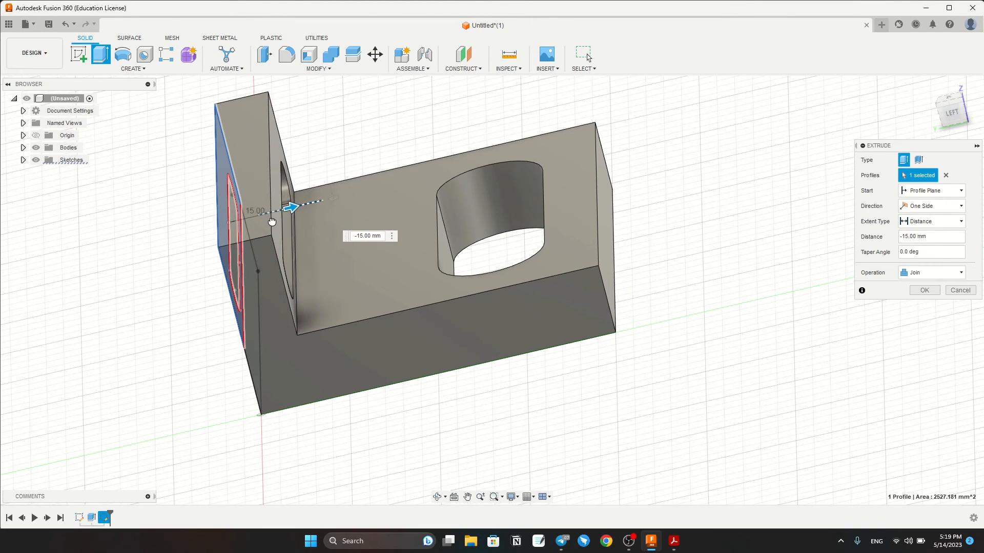
pyautogui.click(682, 545)
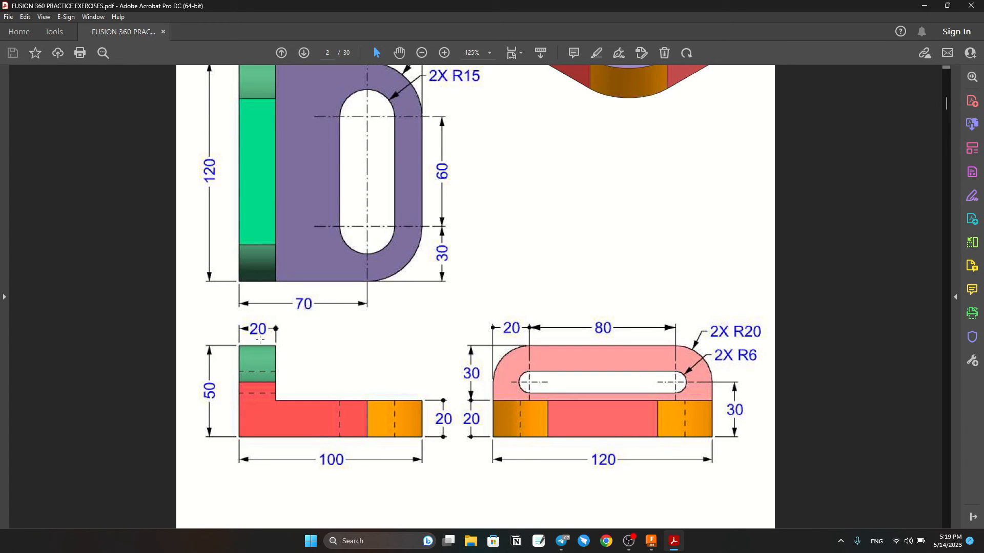
pyautogui.click(651, 541)
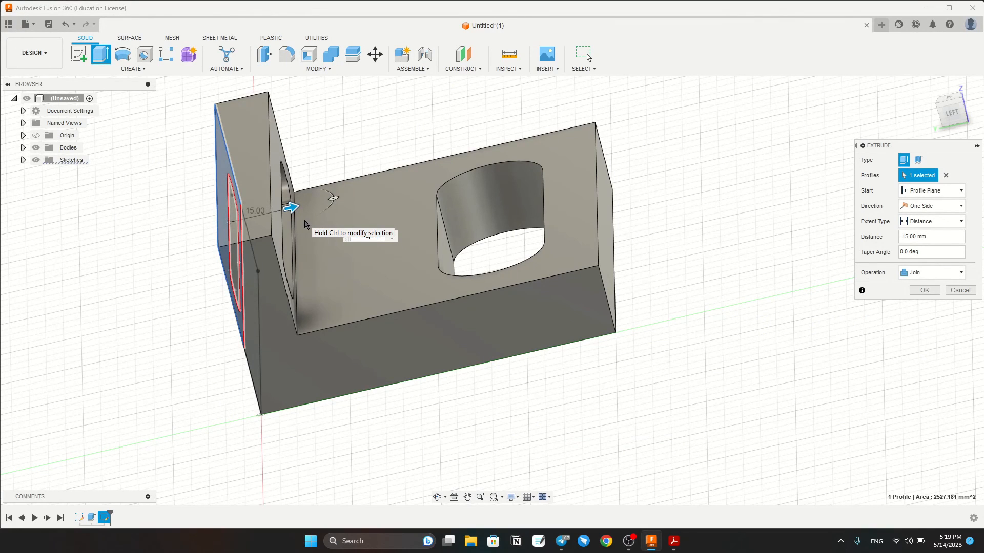
pyautogui.write('20')
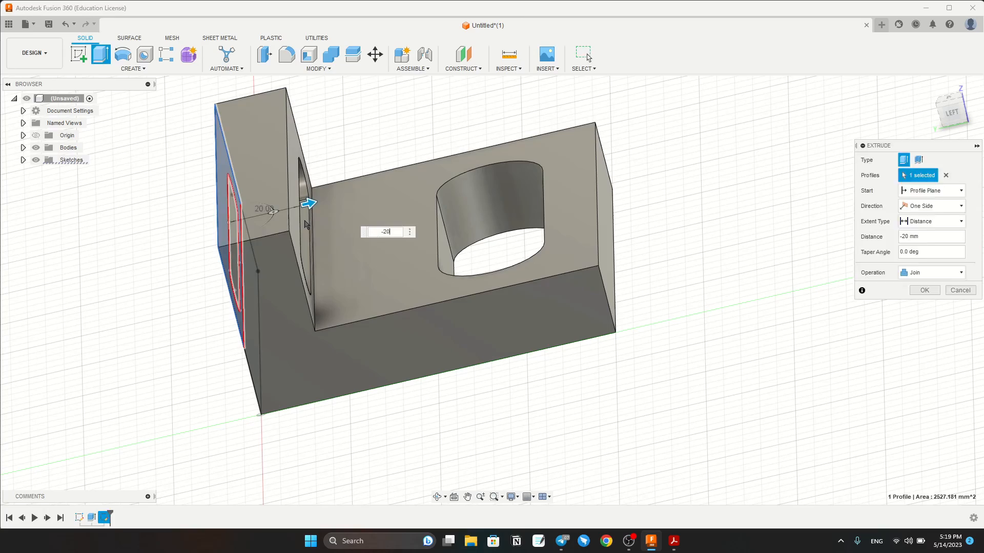
pyautogui.press('Return')
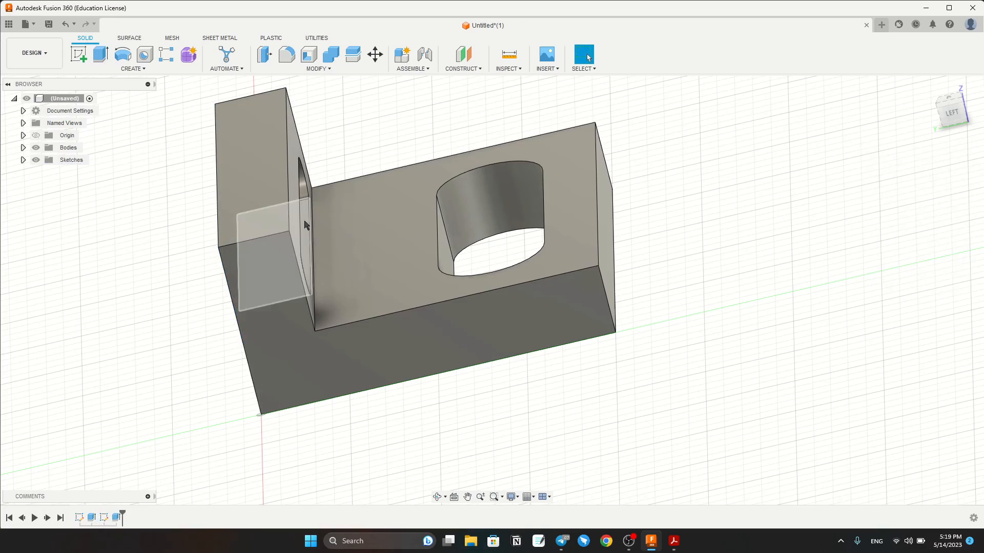
# Look up the base plate's outer corner radius in the PDF and fillet the free-end vertical edge nearest the origin with a 30 mm radius.
pyautogui.keyDown('shift'); pyautogui.moveTo(730, 305); pyautogui.dragTo(185, 238, button='middle'); pyautogui.keyUp('shift')
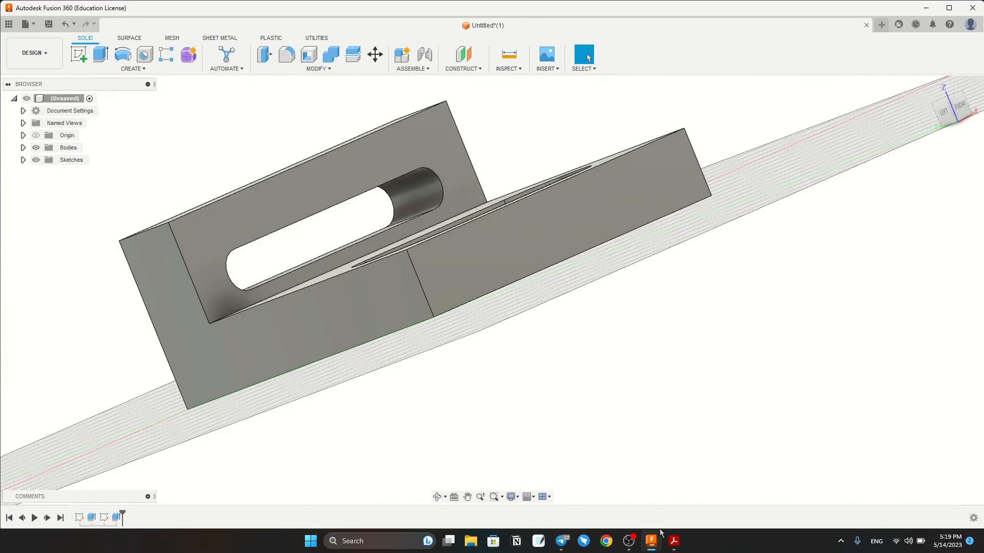
pyautogui.click(674, 540)
pyautogui.scroll(2, 492, 285)
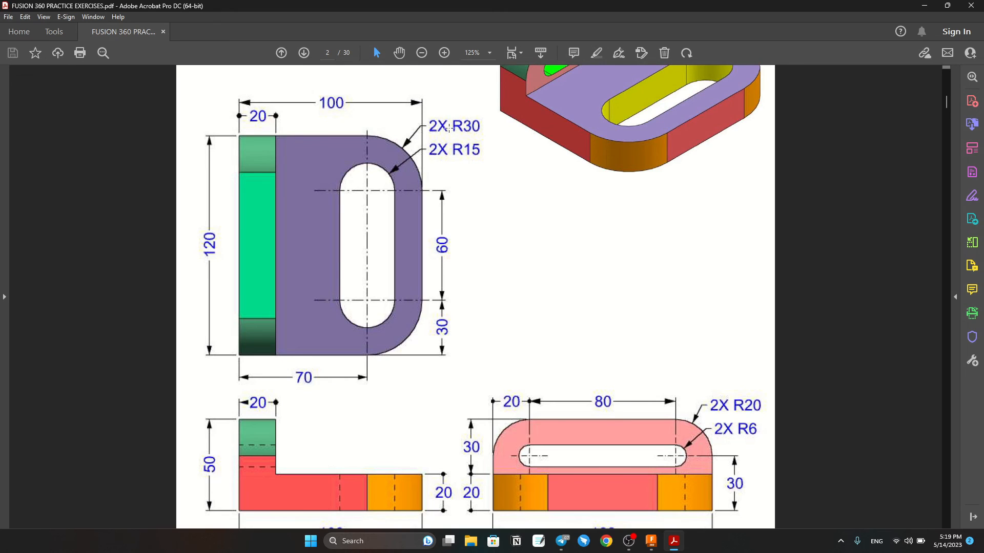
pyautogui.moveTo(447, 107); pyautogui.dragTo(486, 134)
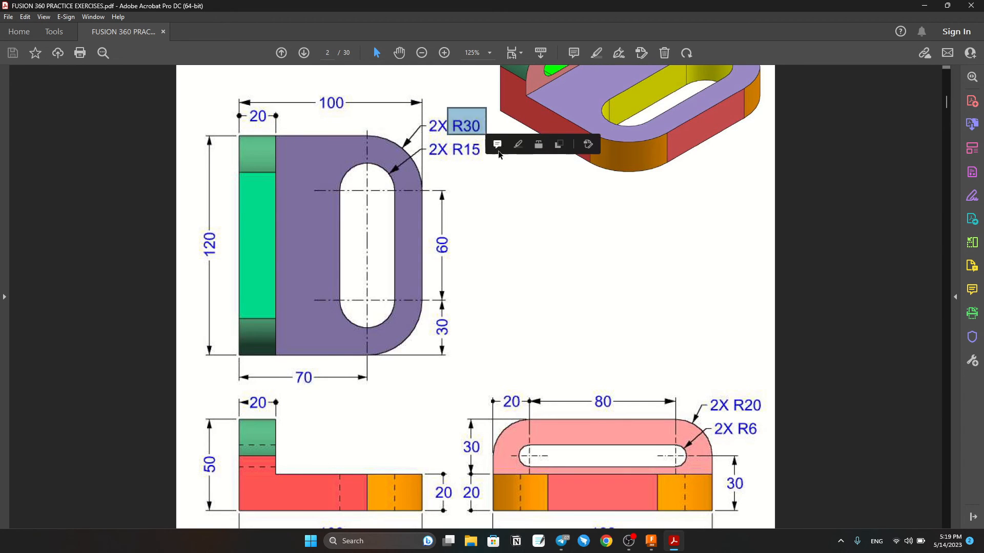
pyautogui.click(498, 153)
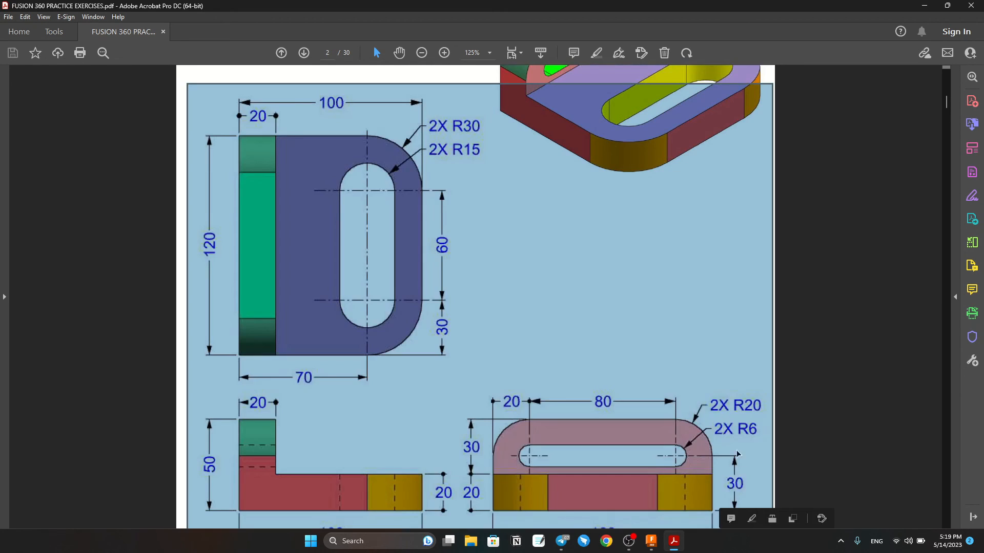
pyautogui.click(759, 464)
pyautogui.click(651, 541)
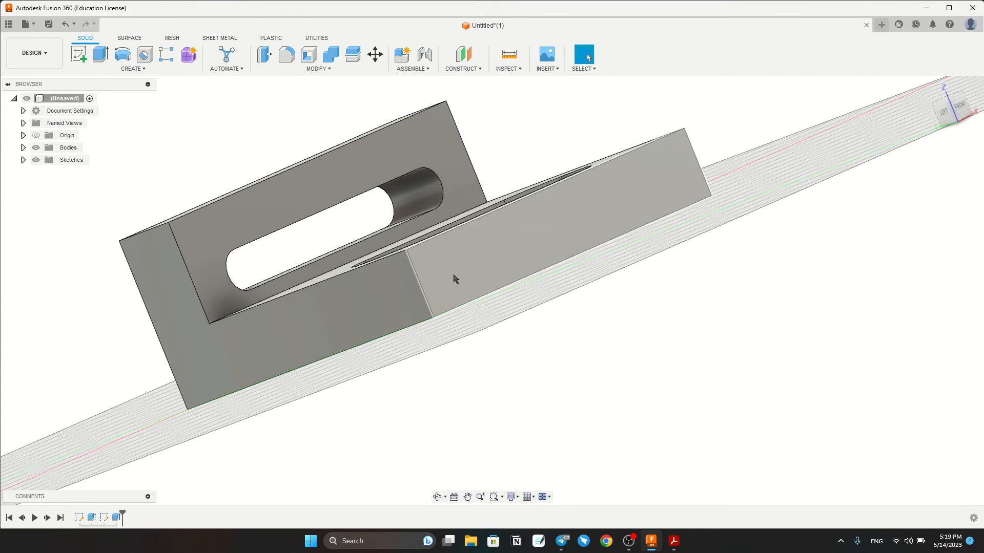
pyautogui.click(413, 268)
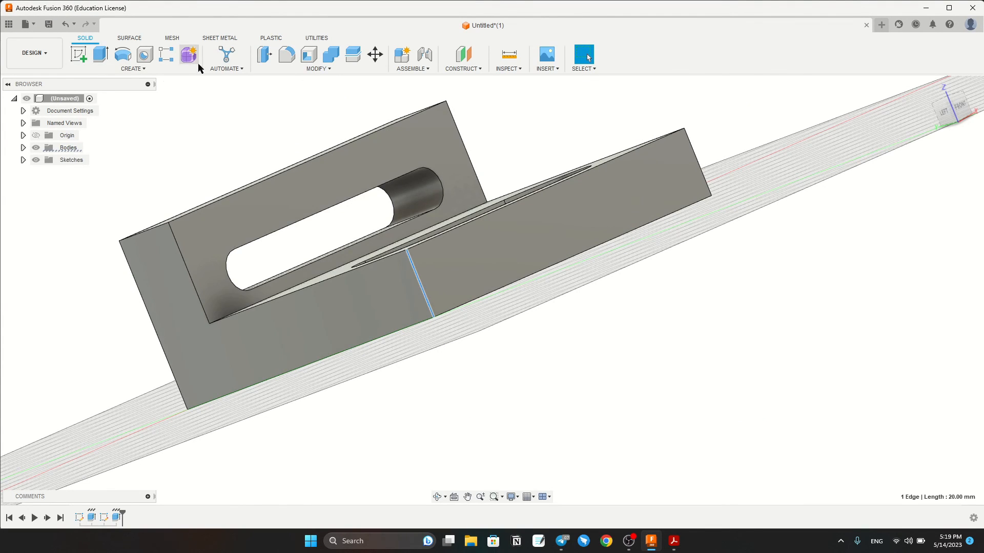
pyautogui.click(287, 55)
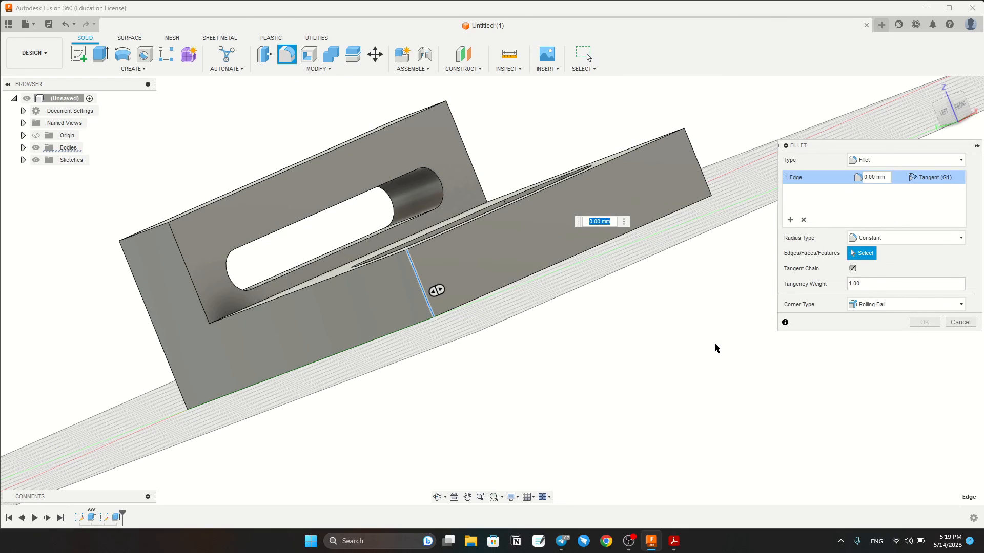
pyautogui.write('30')
pyautogui.press('Return')
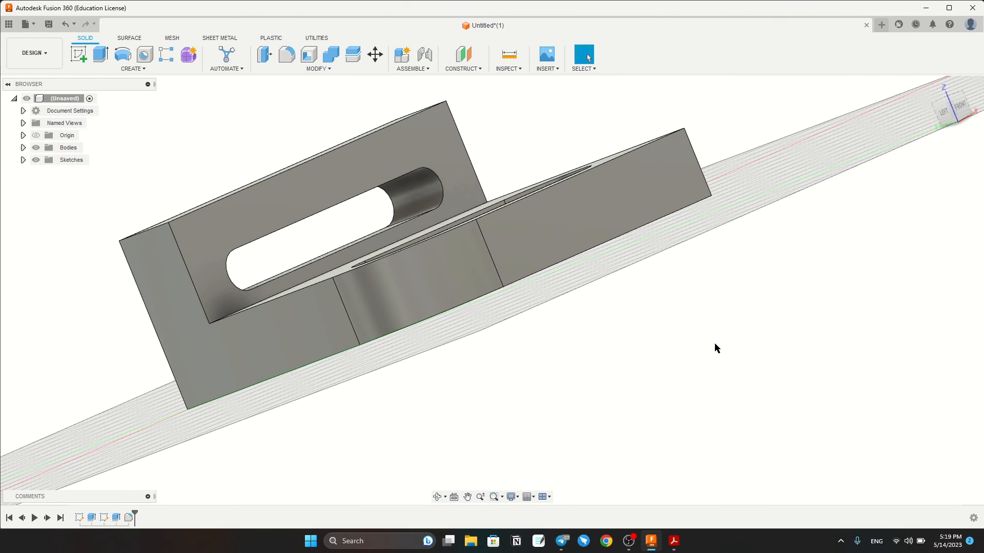
# Fillet the other vertical edge at the base plate's free end with a 30 mm radius.
pyautogui.keyDown('shift'); pyautogui.moveTo(723, 185); pyautogui.dragTo(723, 222, button='middle'); pyautogui.keyUp('shift')
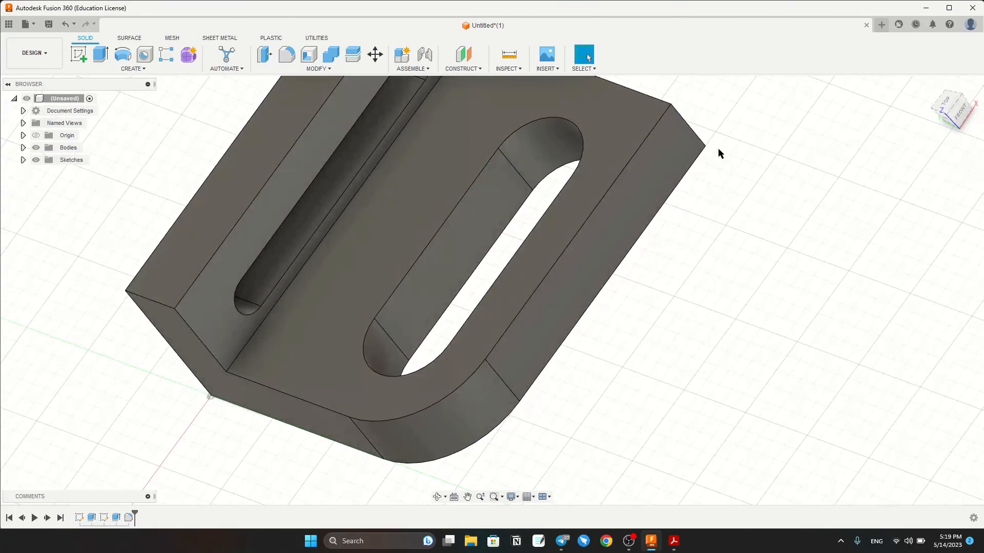
pyautogui.click(700, 144)
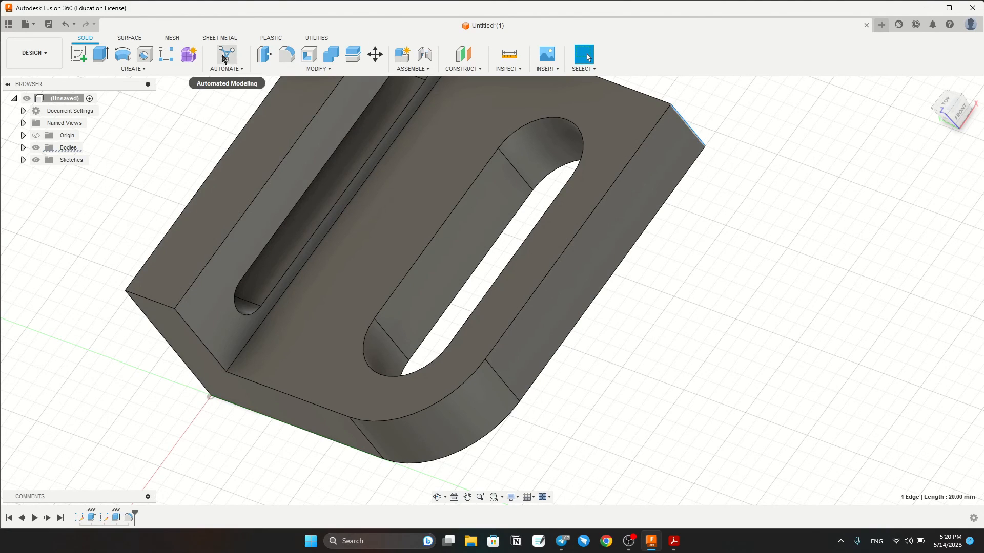
pyautogui.click(287, 54)
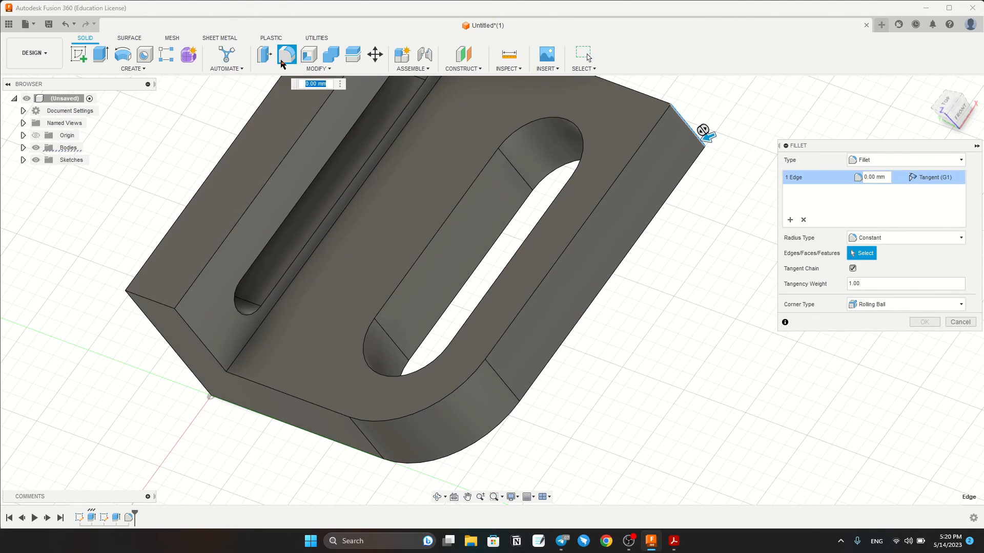
pyautogui.press('Return')
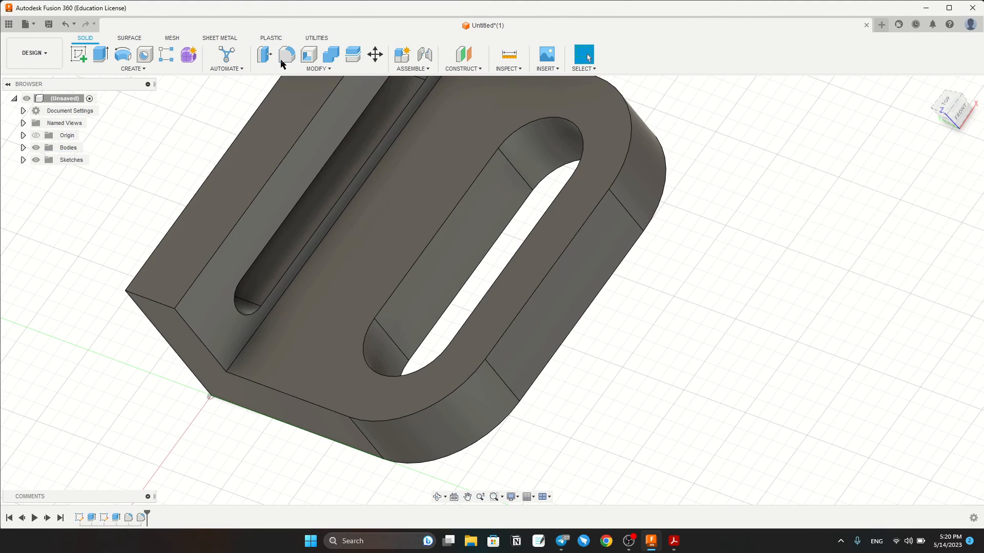
# Look up the upright flange's outer corner radius in the PDF and start a fillet on its two upper corner edges.
pyautogui.click(669, 539)
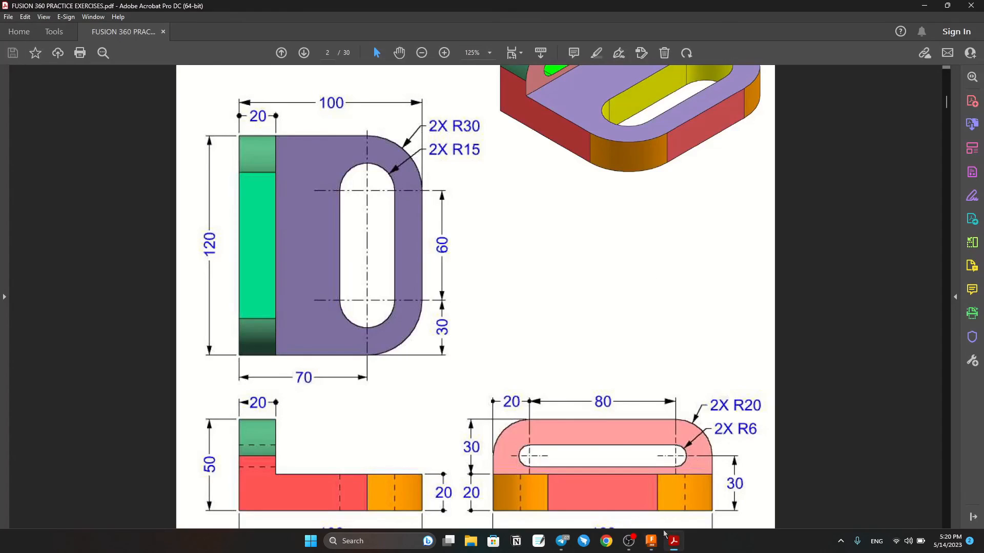
pyautogui.scroll(-3, 455, 277)
pyautogui.scroll(3, 459, 333)
pyautogui.scroll(-3, 475, 336)
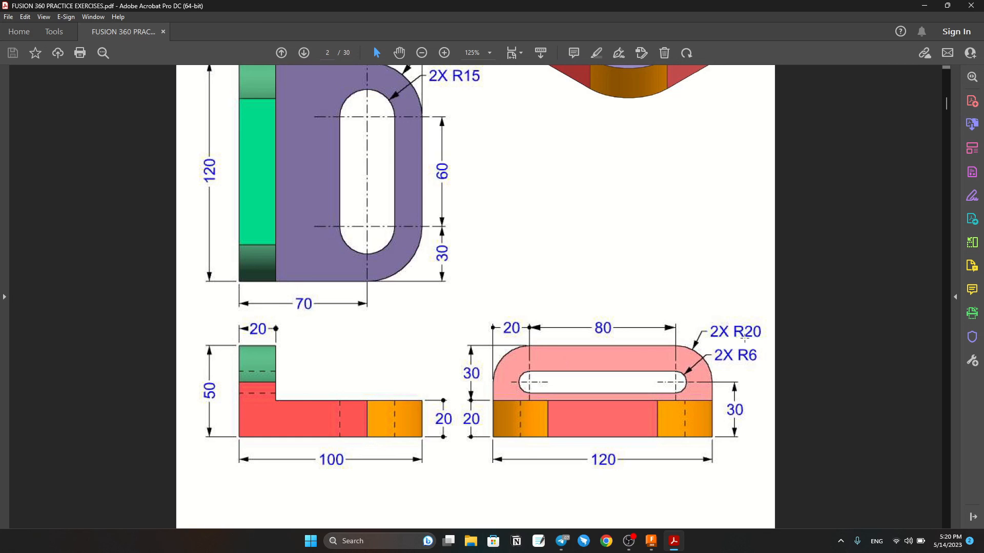
pyautogui.click(651, 540)
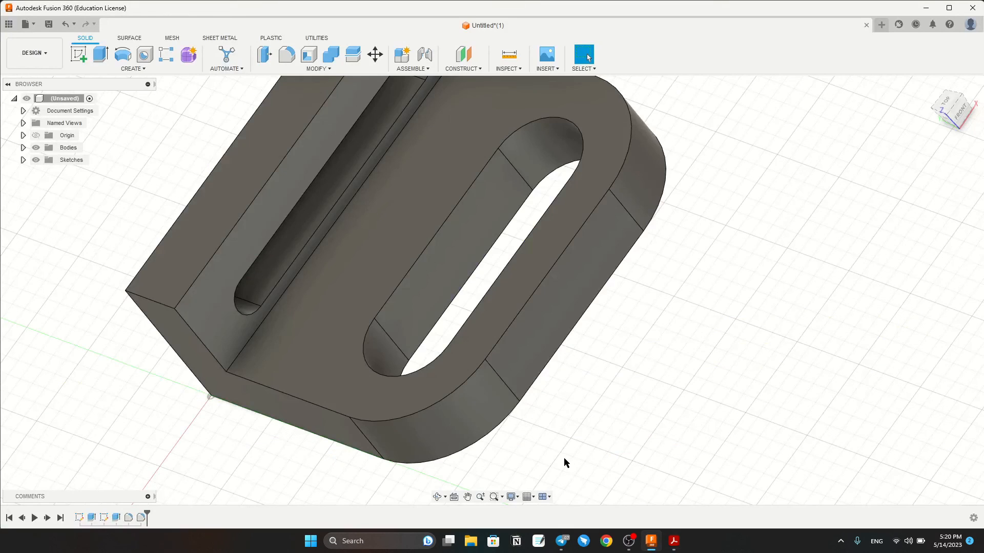
pyautogui.scroll(-5, 563, 457)
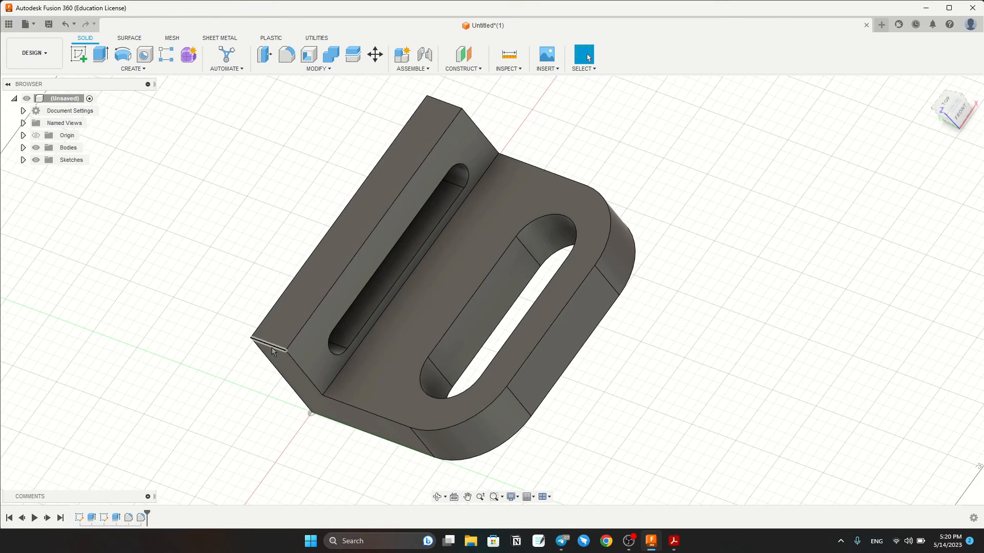
pyautogui.click(271, 347)
pyautogui.keyDown('shift'); pyautogui.moveTo(488, 352); pyautogui.dragTo(466, 368, button='middle'); pyautogui.keyUp('shift')
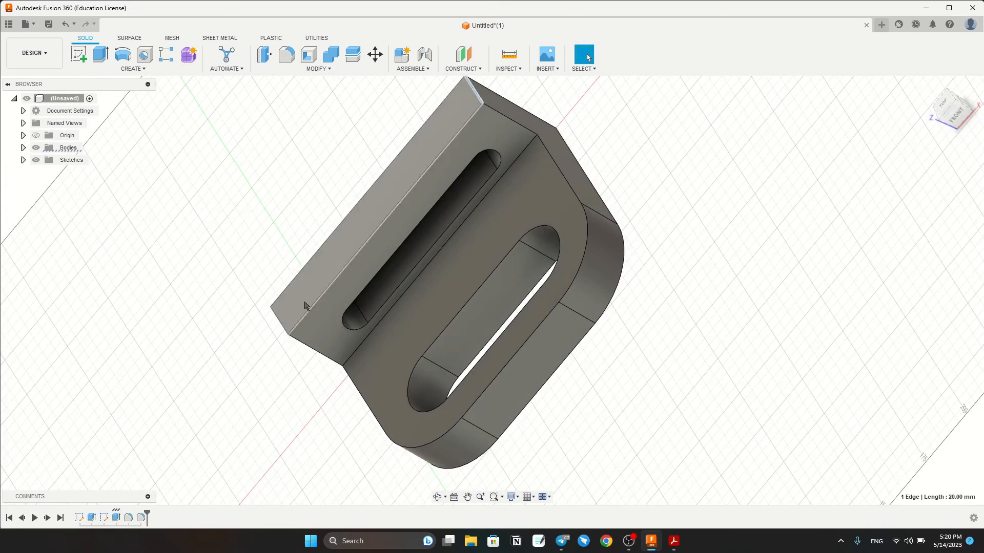
pyautogui.keyDown('shift'); pyautogui.click(281, 328); pyautogui.keyUp('shift')
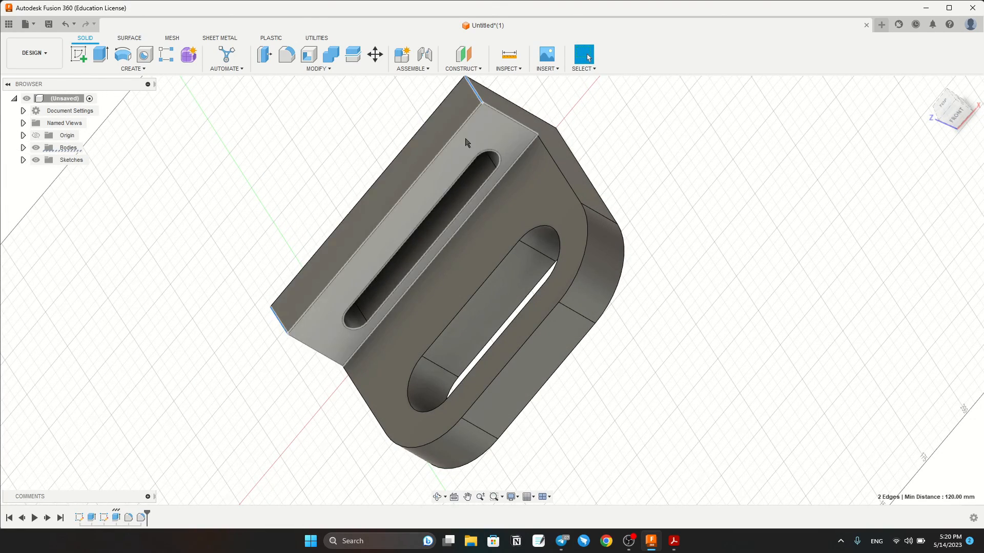
pyautogui.click(287, 55)
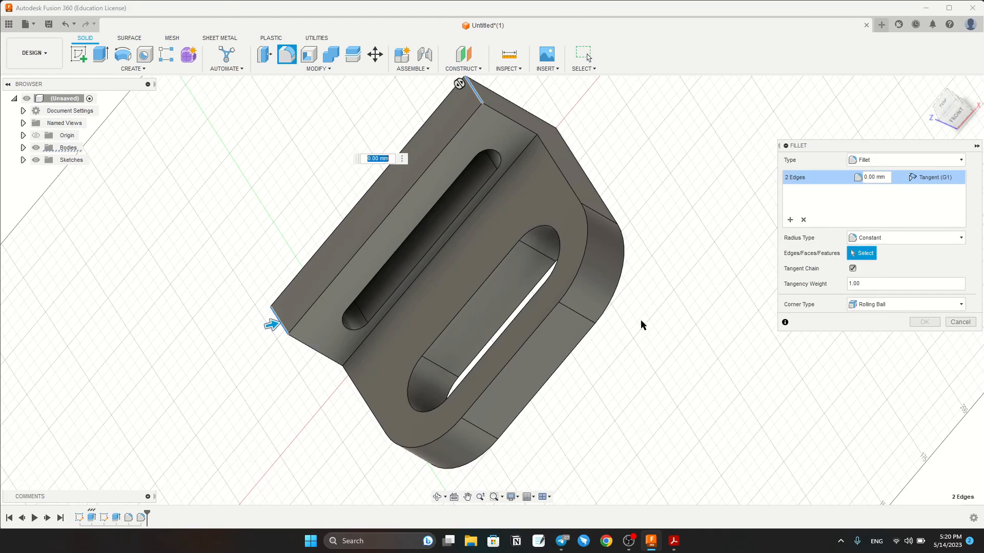